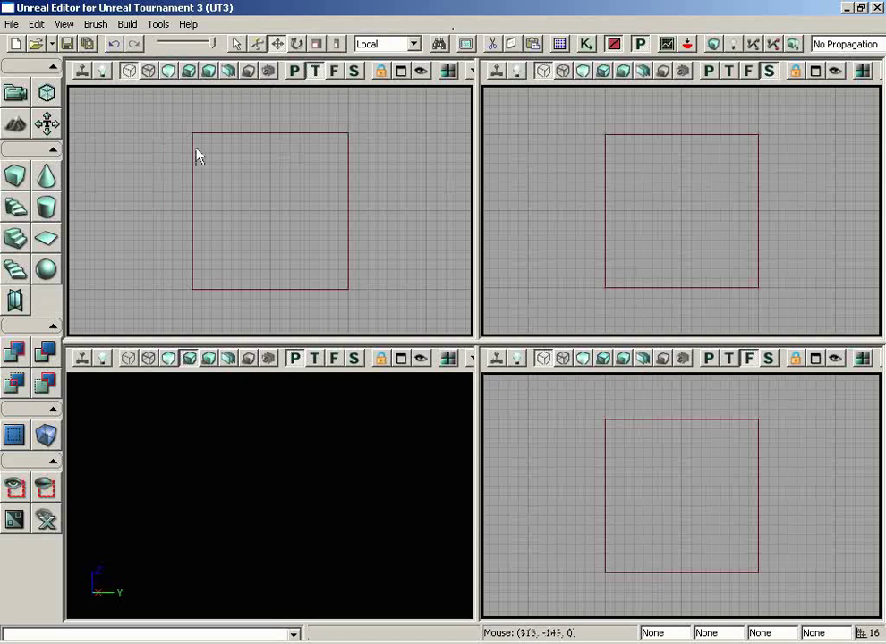
Collapse the camera/movement, CSG, volumes and remaining toolbox groups, leaving only the brush builders expanded
click(53, 71)
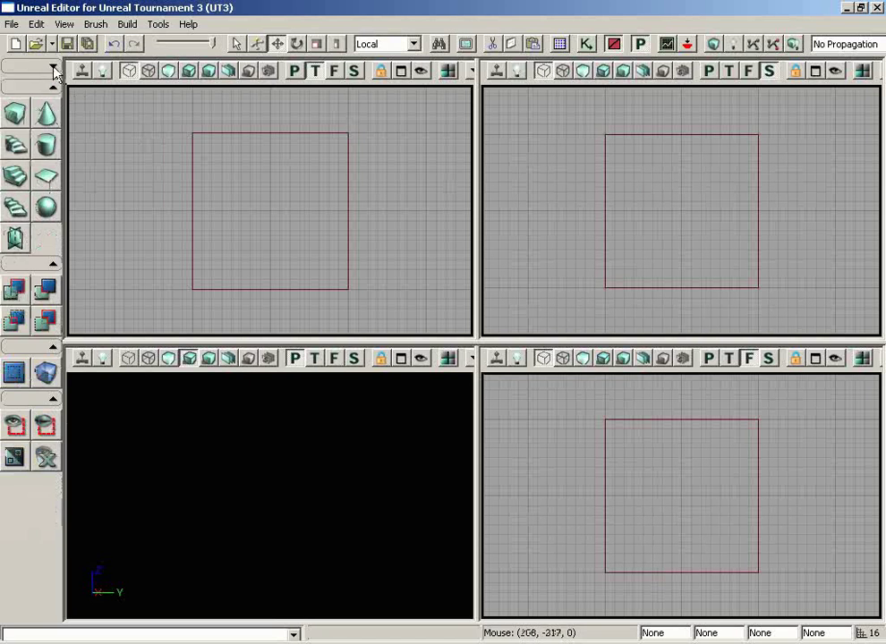
click(54, 266)
click(54, 285)
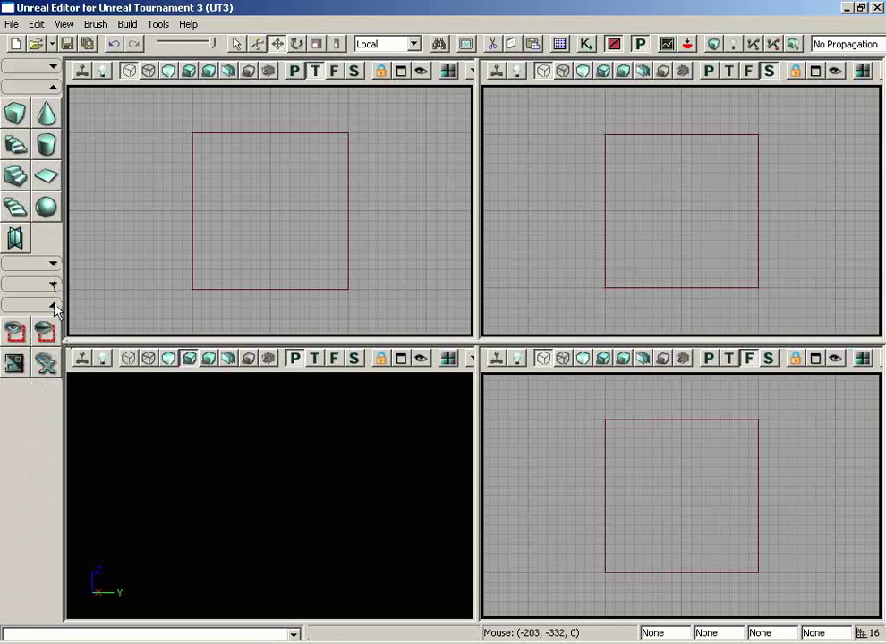
click(53, 304)
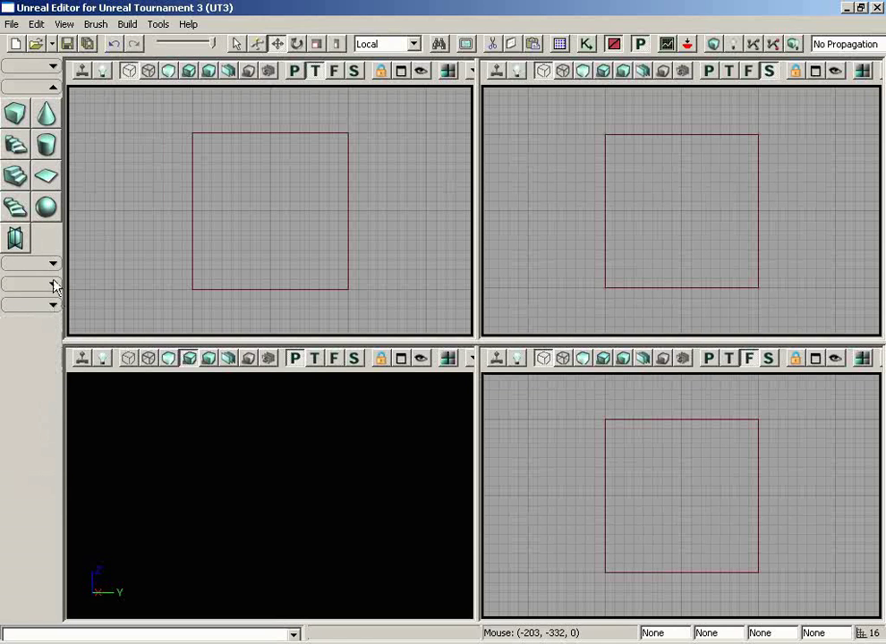
Maximize the perspective viewport and orbit the camera toward the builder brush
click(401, 360)
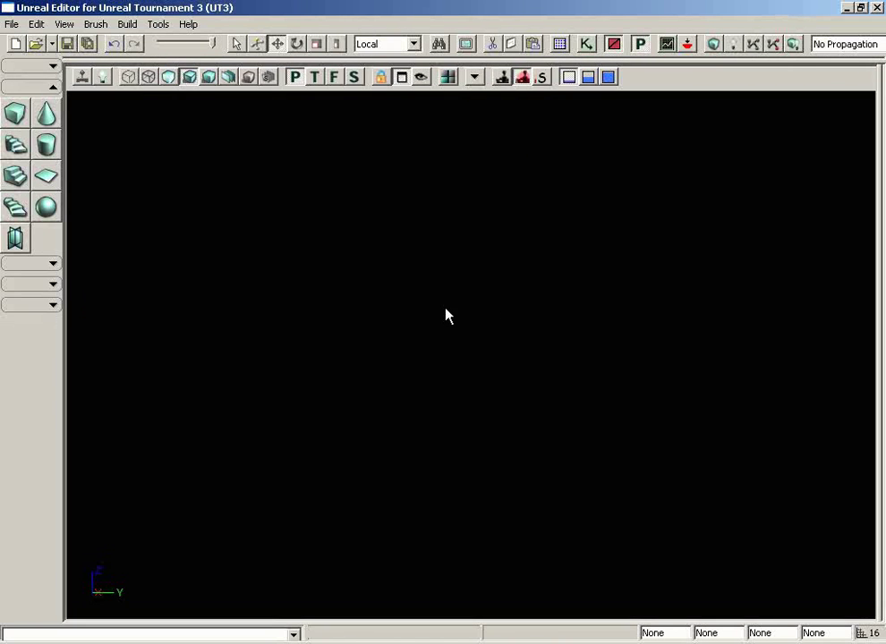
drag(448, 316, 480, 495)
right_drag(480, 495, 553, 294)
drag(552, 295, 562, 87)
Turn on Brush Polys so the cube builder brush shows solid red faces
click(474, 76)
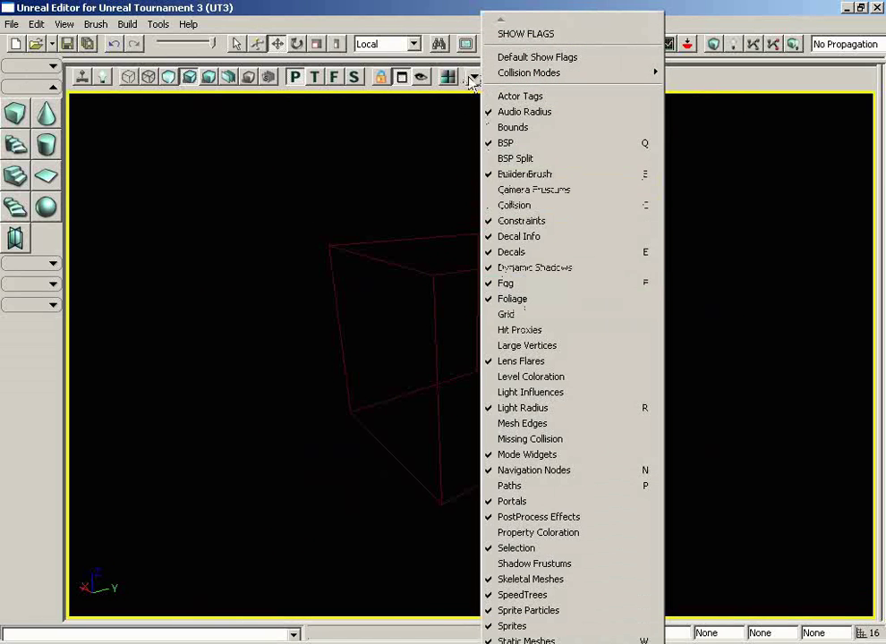
click(720, 87)
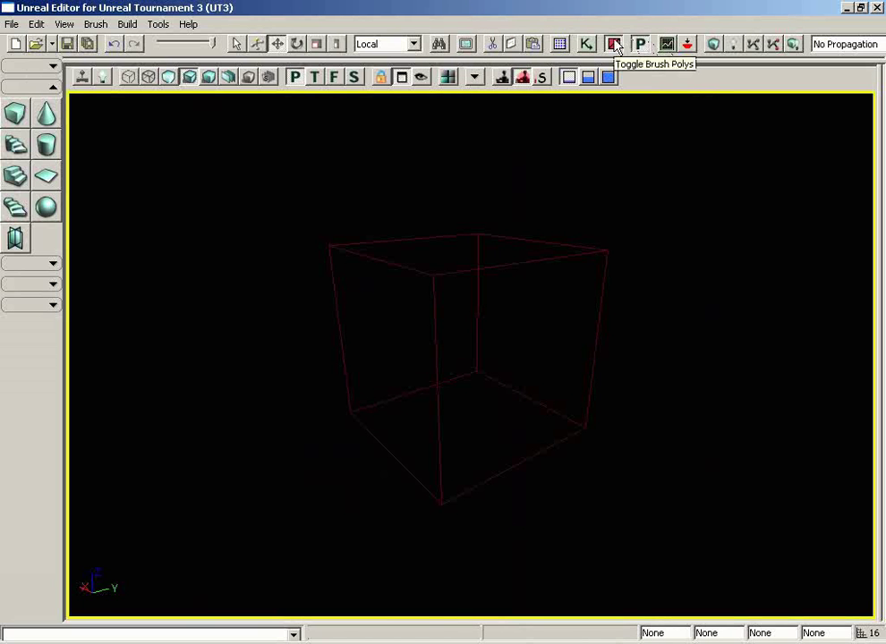
click(616, 46)
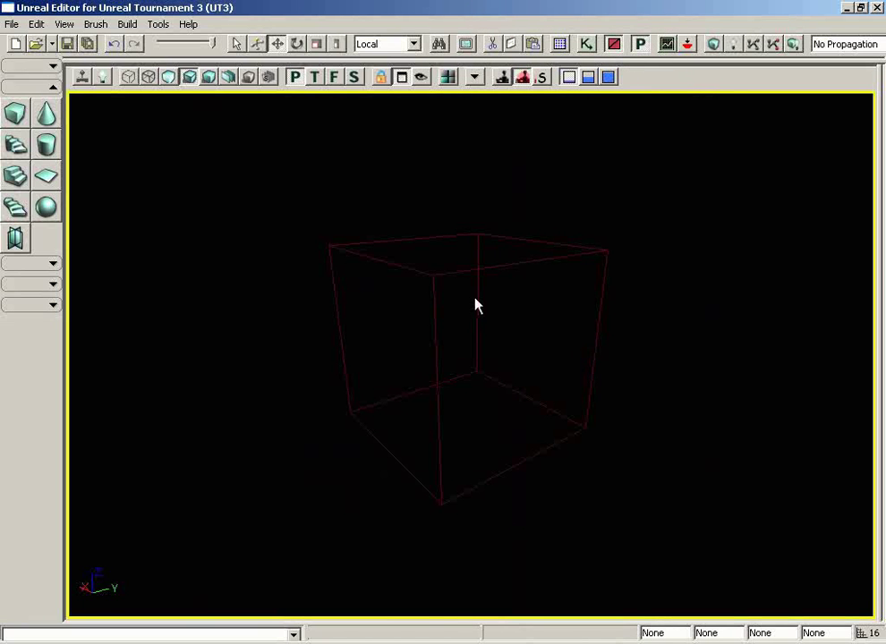
mouse_move(675, 313)
mouse_down()
mouse_move(670, 396)
mouse_move(690, 386)
mouse_move(678, 326)
mouse_up()
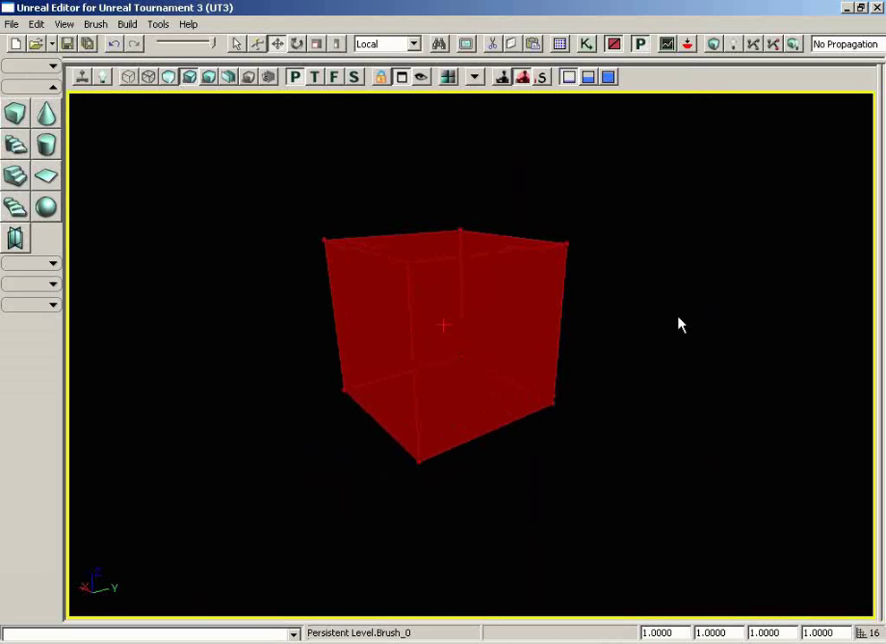
click(258, 44)
Switch the builder brush to a cone, view it from above, then change it to an eight-sided cylinder
click(46, 117)
mouse_move(111, 182)
mouse_down()
mouse_move(395, 445)
mouse_move(387, 481)
mouse_move(376, 366)
mouse_up()
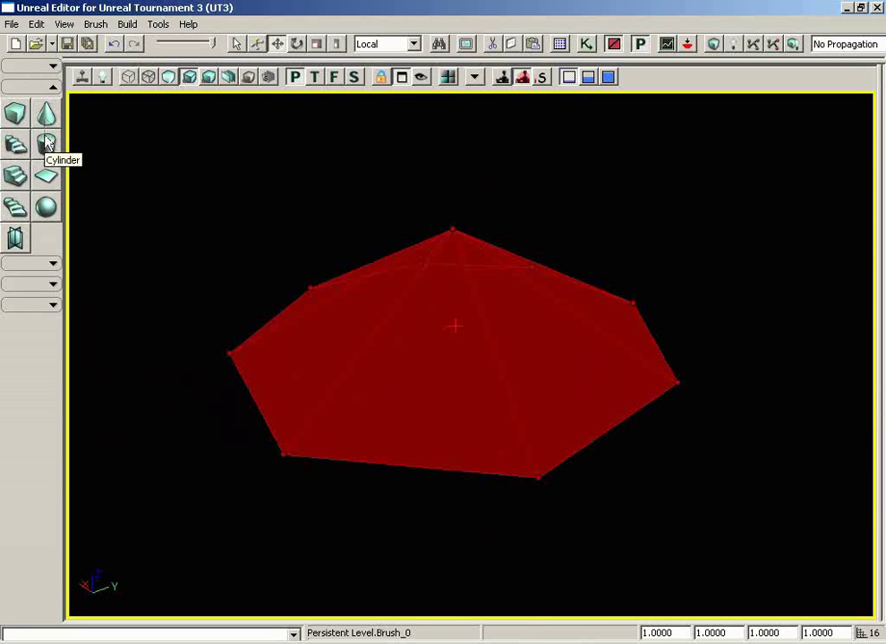
mouse_move(355, 325)
mouse_down()
mouse_move(374, 332)
mouse_move(374, 441)
mouse_move(374, 429)
mouse_up()
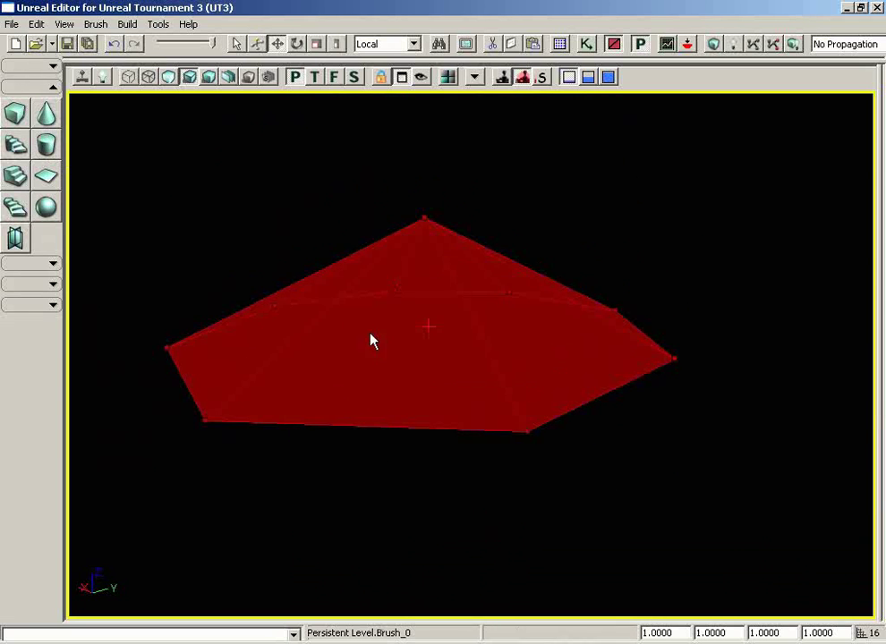
mouse_move(363, 361)
mouse_down()
mouse_move(345, 384)
mouse_move(351, 396)
mouse_move(442, 419)
mouse_move(537, 421)
mouse_move(516, 398)
mouse_move(479, 268)
mouse_move(398, 231)
mouse_move(394, 240)
mouse_up()
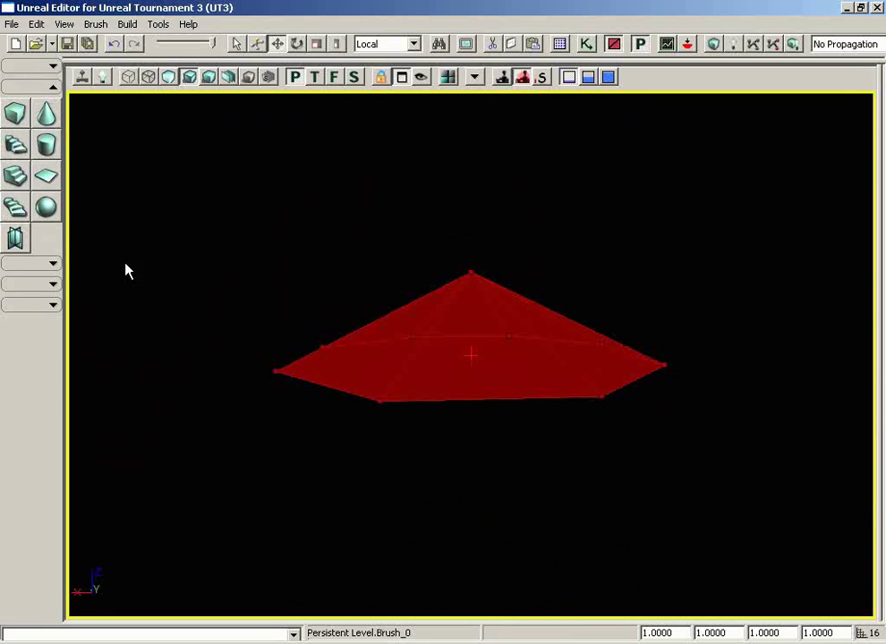
click(47, 144)
mouse_move(308, 258)
mouse_down()
mouse_move(290, 279)
mouse_move(292, 235)
mouse_move(277, 427)
mouse_move(283, 493)
mouse_move(338, 429)
mouse_move(312, 453)
mouse_move(309, 486)
mouse_up()
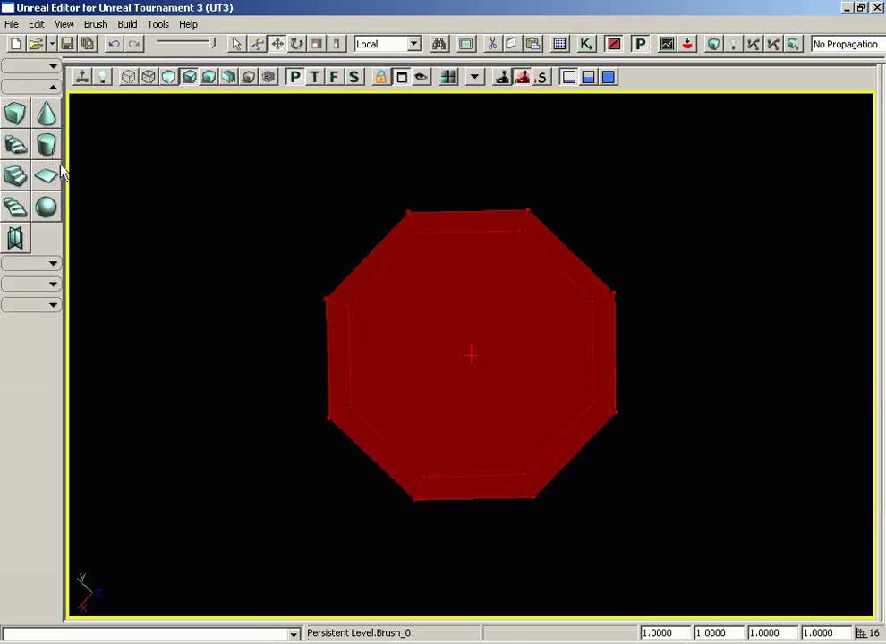
Cycle the builder brush through curved staircase, linear staircase, sheet and spiral staircase shapes
click(16, 153)
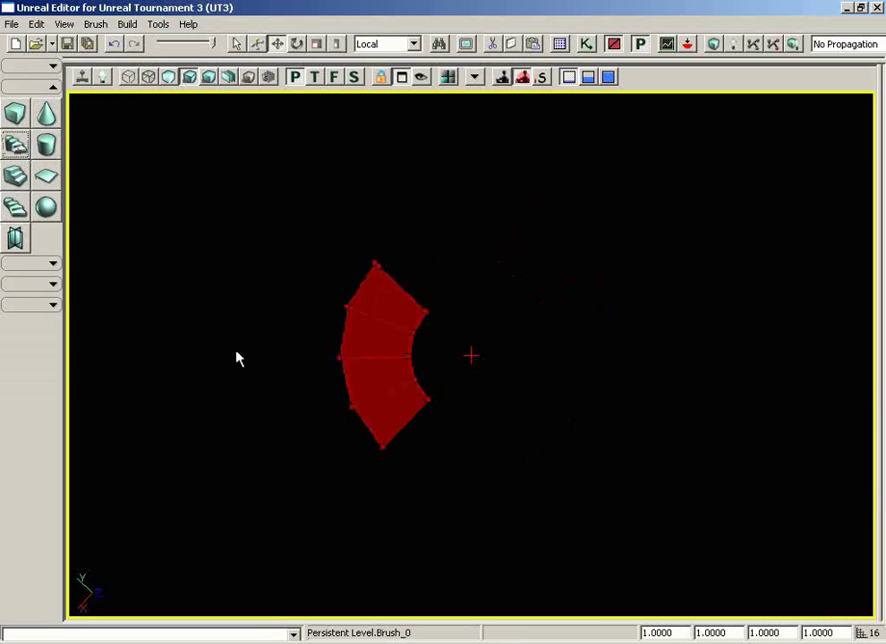
mouse_move(237, 356)
mouse_down()
mouse_move(194, 251)
mouse_move(173, 116)
mouse_move(237, 356)
mouse_move(236, 253)
mouse_move(271, 98)
mouse_move(239, 356)
mouse_up()
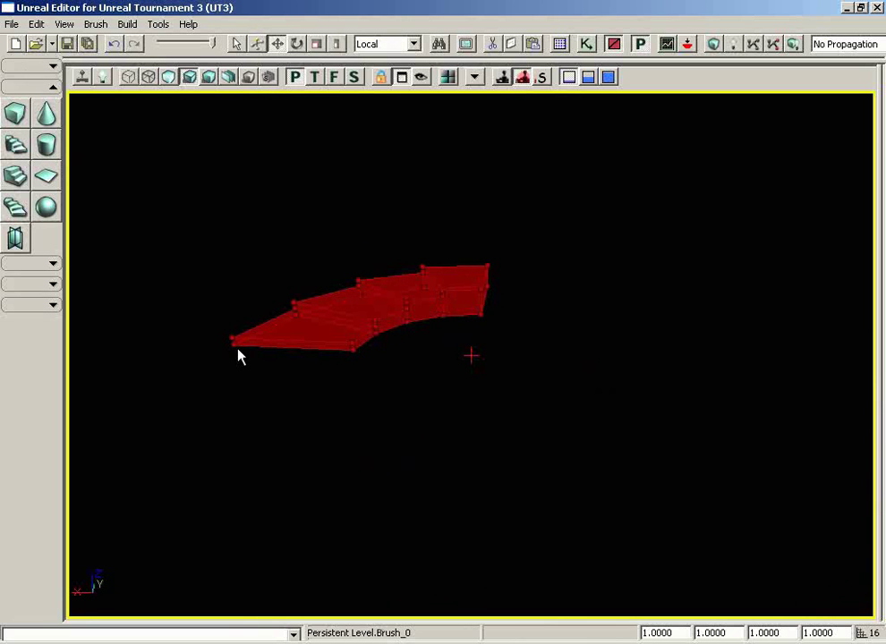
click(15, 174)
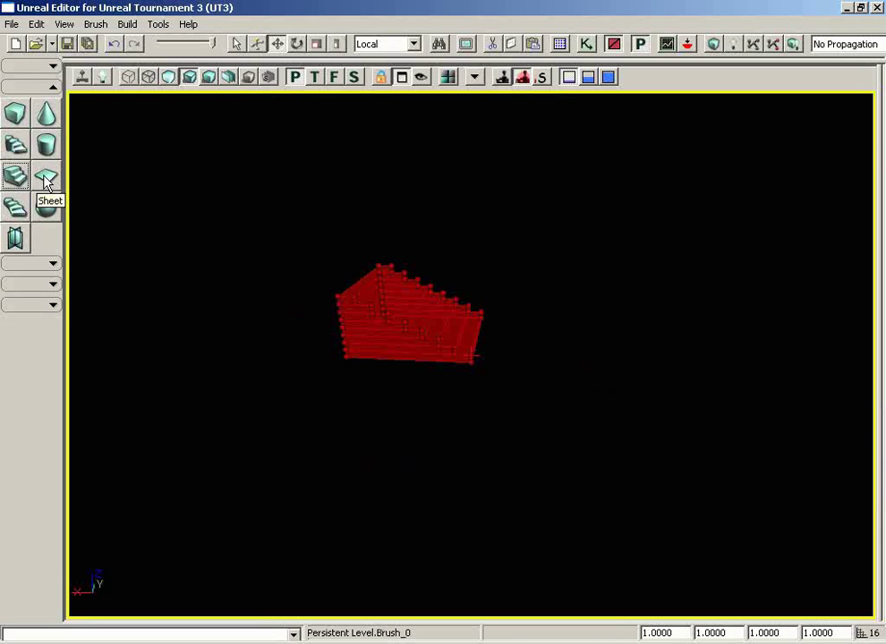
click(46, 176)
mouse_move(326, 358)
mouse_down()
mouse_move(326, 259)
mouse_move(303, 360)
mouse_move(308, 100)
mouse_move(243, 263)
mouse_move(326, 362)
mouse_up()
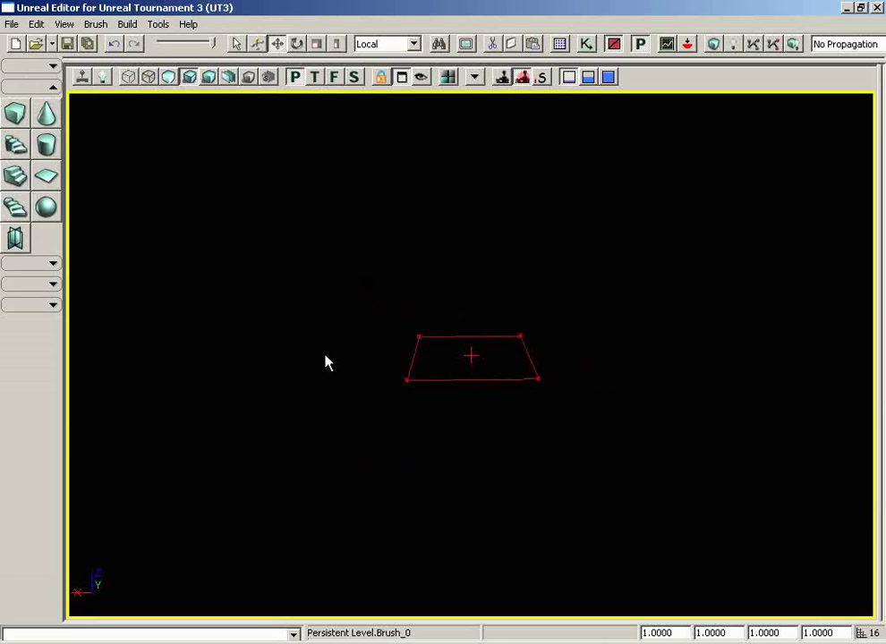
click(24, 211)
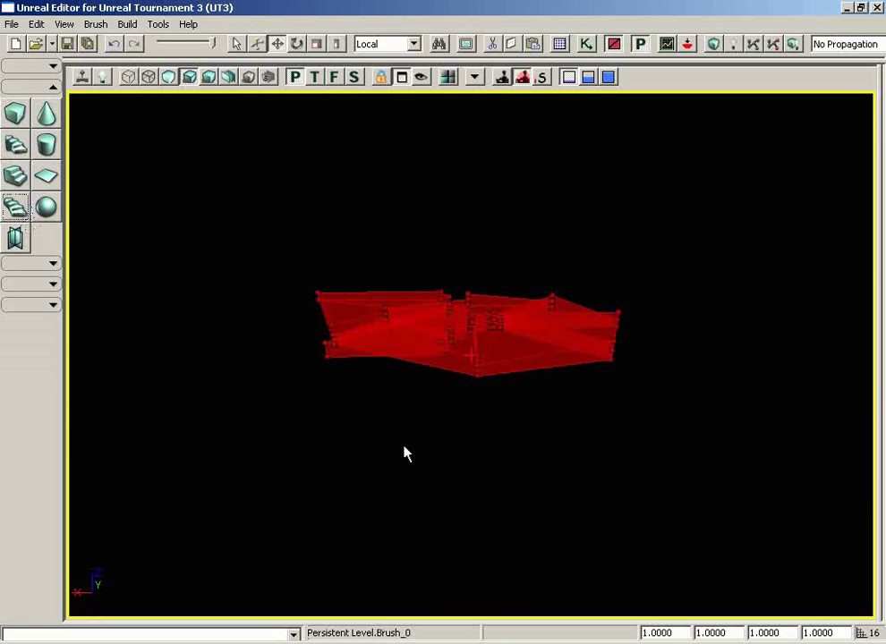
mouse_move(392, 471)
mouse_down()
mouse_move(492, 414)
mouse_move(625, 369)
mouse_move(719, 367)
mouse_move(773, 392)
mouse_move(736, 440)
mouse_move(676, 430)
mouse_up()
Try the sphere and volumetric brush shapes, then switch the builder brush back to a cube
click(46, 170)
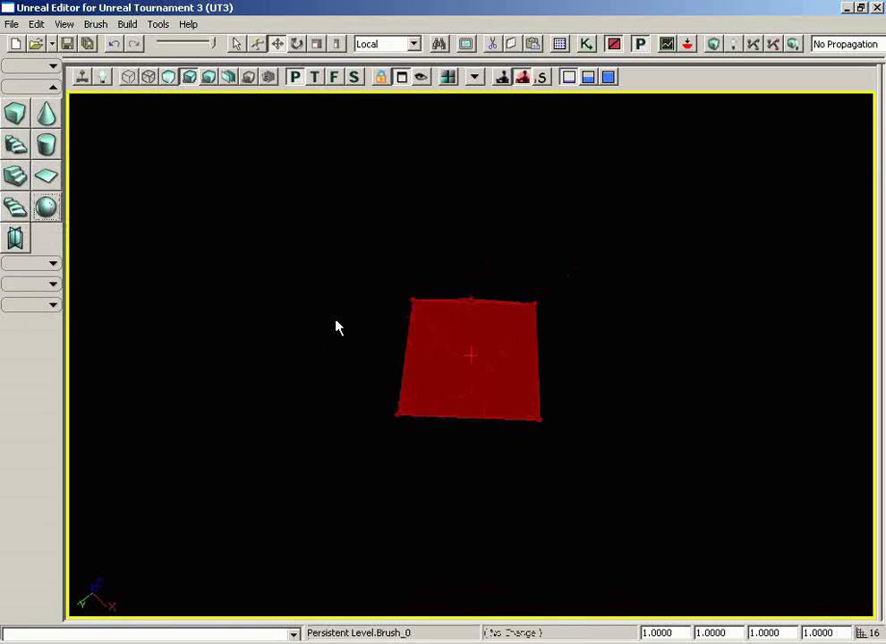
mouse_move(331, 340)
mouse_down()
mouse_move(314, 237)
mouse_move(369, 150)
mouse_move(479, 173)
mouse_move(479, 206)
mouse_move(396, 204)
mouse_move(299, 134)
mouse_move(218, 95)
mouse_move(69, 98)
mouse_move(144, 249)
mouse_up()
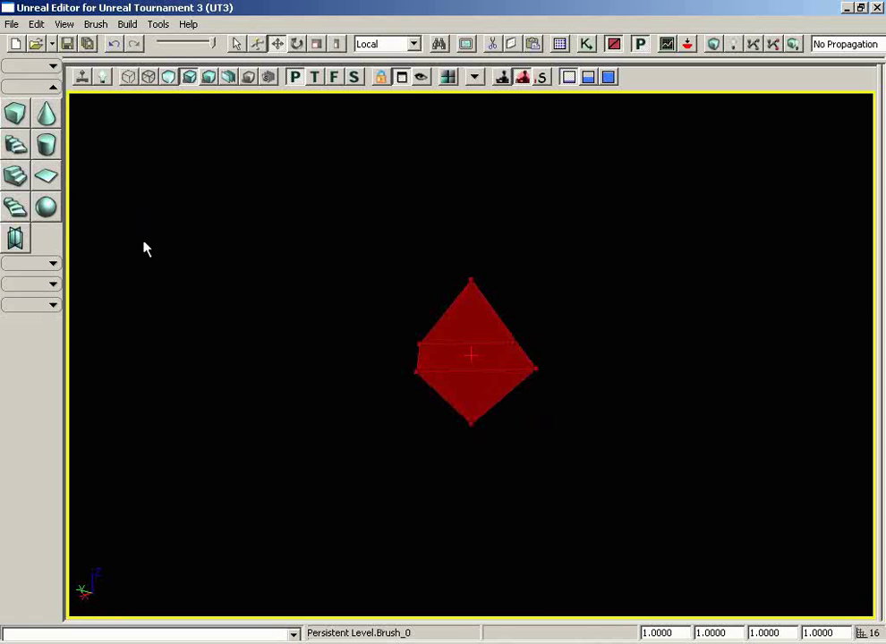
click(16, 238)
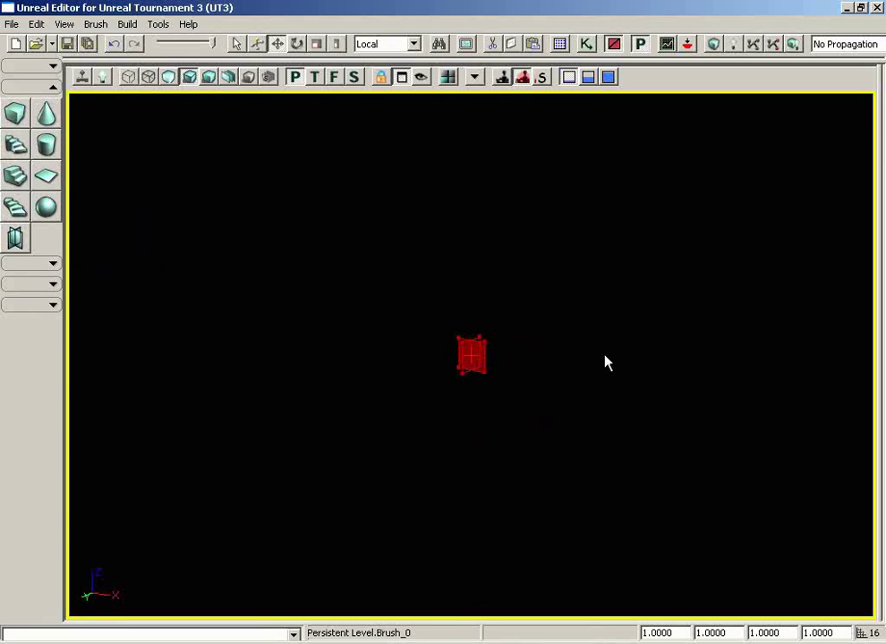
mouse_move(322, 370)
mouse_down()
mouse_move(362, 96)
mouse_move(302, 461)
mouse_move(287, 390)
mouse_move(450, 436)
mouse_move(468, 370)
mouse_move(441, 352)
mouse_move(285, 387)
mouse_move(263, 403)
mouse_move(234, 395)
mouse_move(224, 426)
mouse_up()
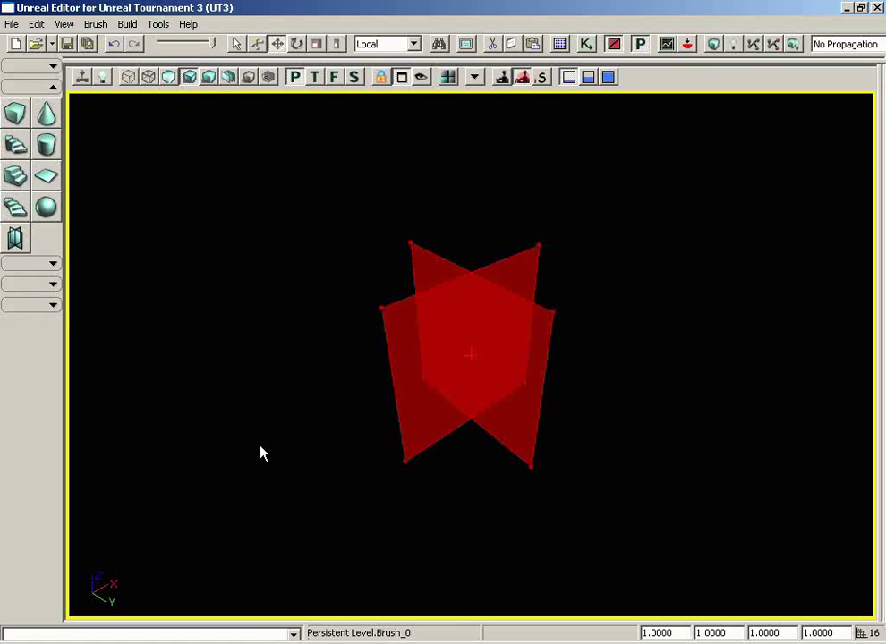
click(16, 111)
mouse_move(188, 408)
mouse_down()
mouse_move(188, 465)
mouse_move(189, 368)
mouse_up()
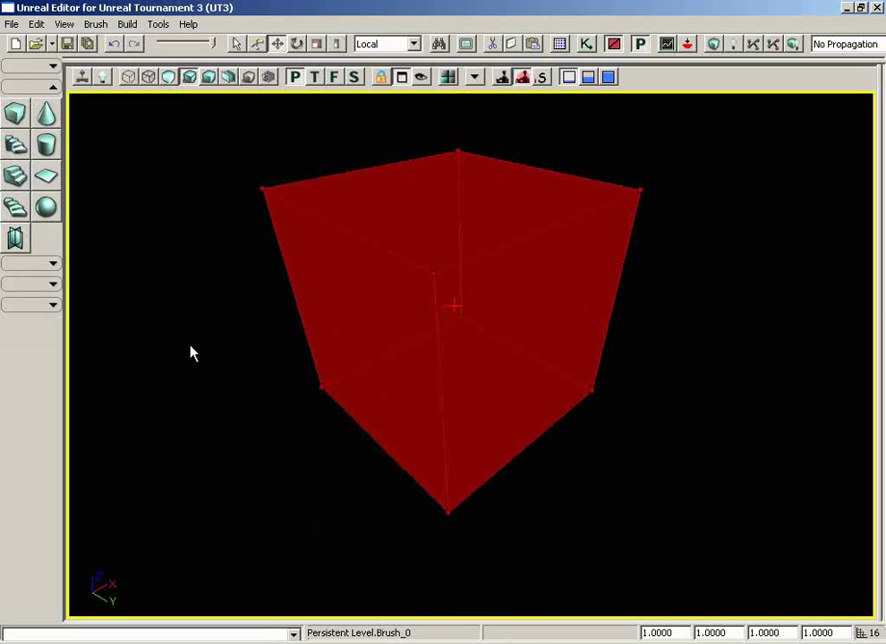
In the Cube builder properties, set X to 1024, Y to 1024 and Z to 512
right_click(22, 119)
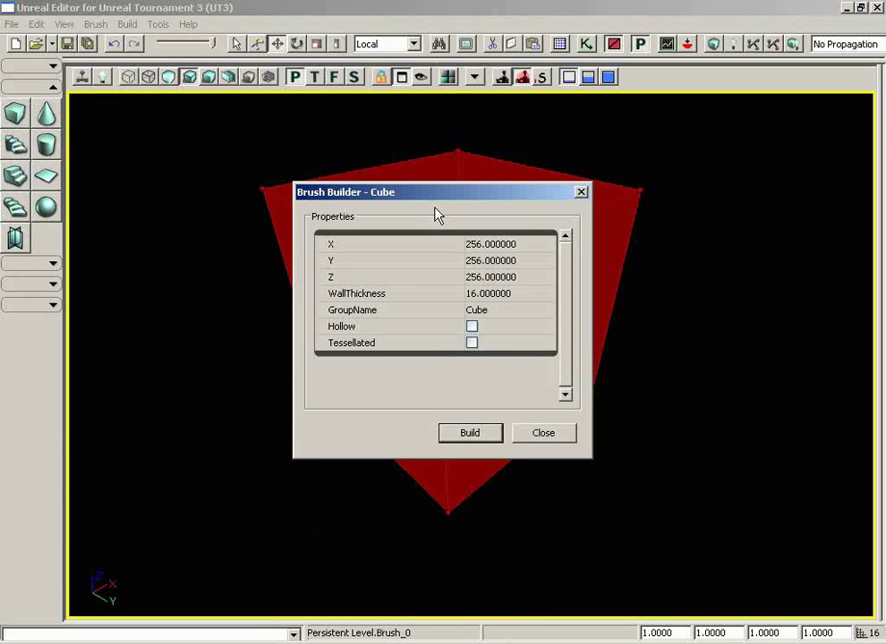
click(497, 247)
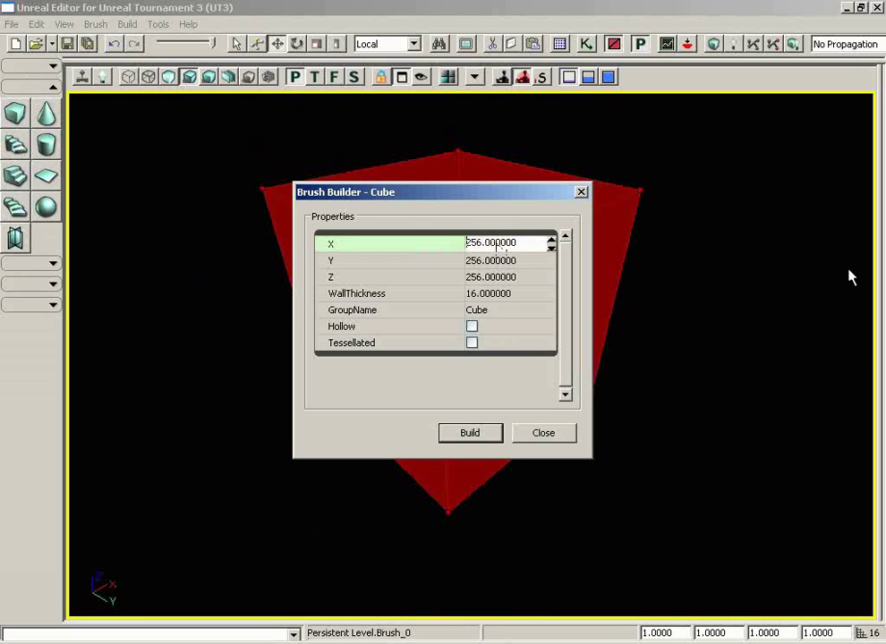
text(1024)
key(Delete)
key(Delete)
key(Delete)
key(Delete)
key(Delete)
key(Delete)
key(Delete)
key(Delete)
key(Delete)
key(Delete)
key(Tab)
key(Delete)
key(Delete)
key(Delete)
key(Delete)
key(Delete)
key(Delete)
key(Delete)
key(Delete)
key(Delete)
key(Delete)
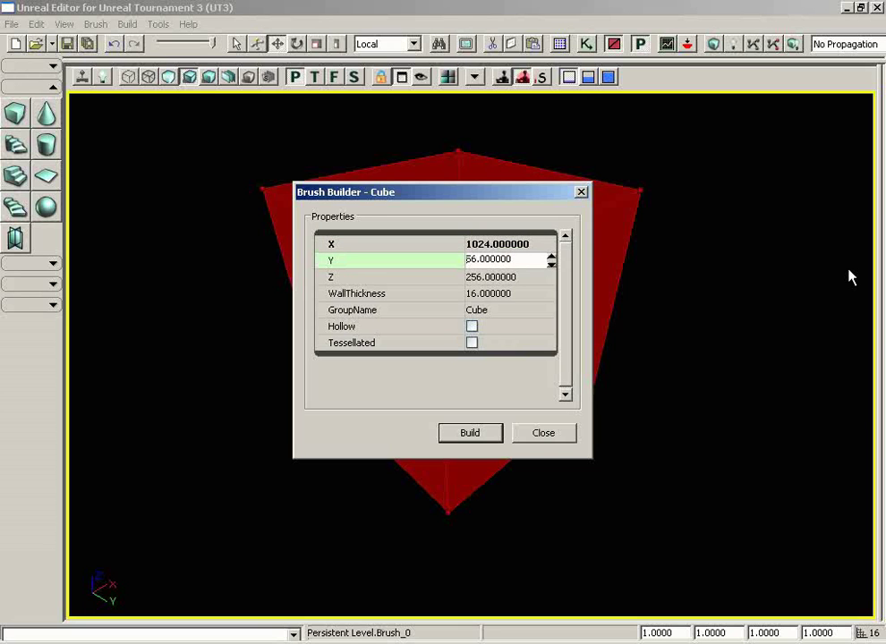
text(1024)
key(Tab)
key(Delete)
key(Delete)
key(Delete)
key(Delete)
key(Delete)
key(Delete)
key(Delete)
key(Delete)
key(Delete)
key(Delete)
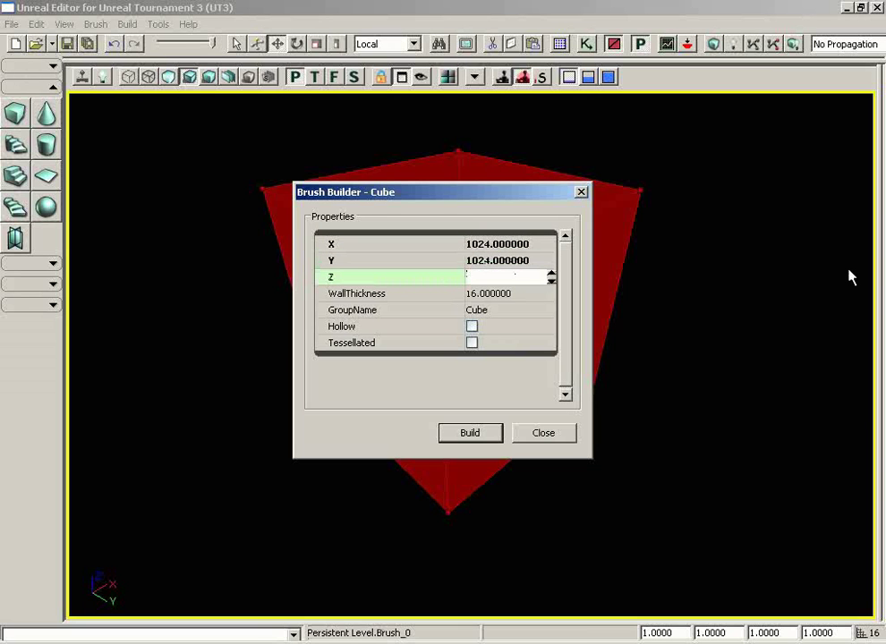
text(512)
Enable Hollow, build the cube brush and close the builder dialog
click(472, 328)
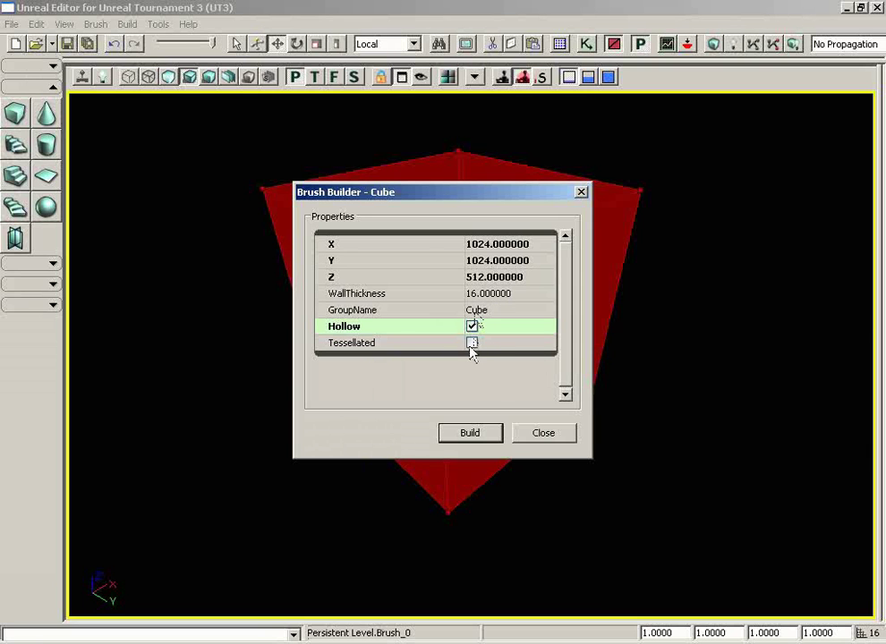
click(472, 434)
click(479, 437)
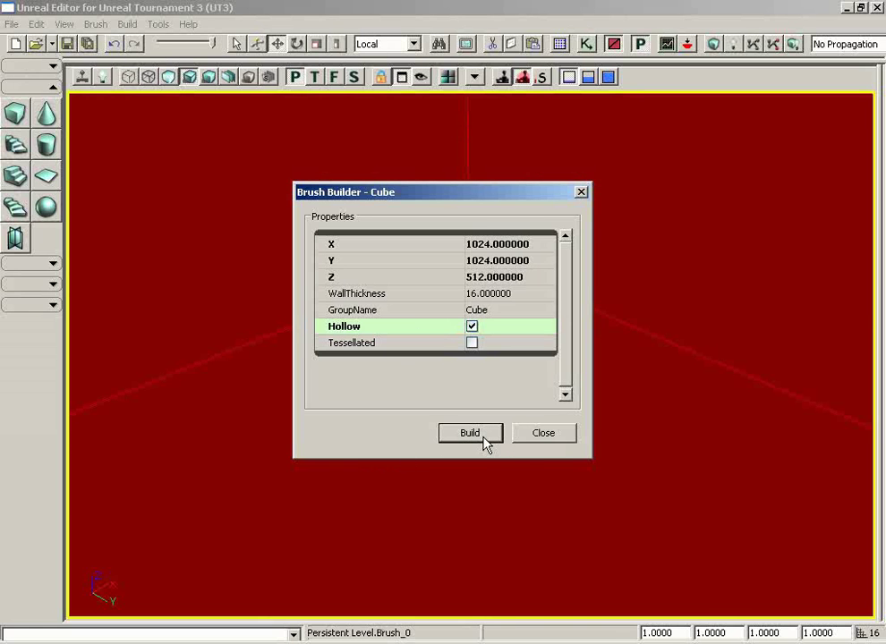
click(542, 438)
drag(585, 385, 587, 592)
Add the hollow cube brush to the level via Brush > Add and move the camera inside the room
mouse_move(587, 591)
right_down()
mouse_move(542, 463)
mouse_move(530, 484)
mouse_move(526, 474)
right_up()
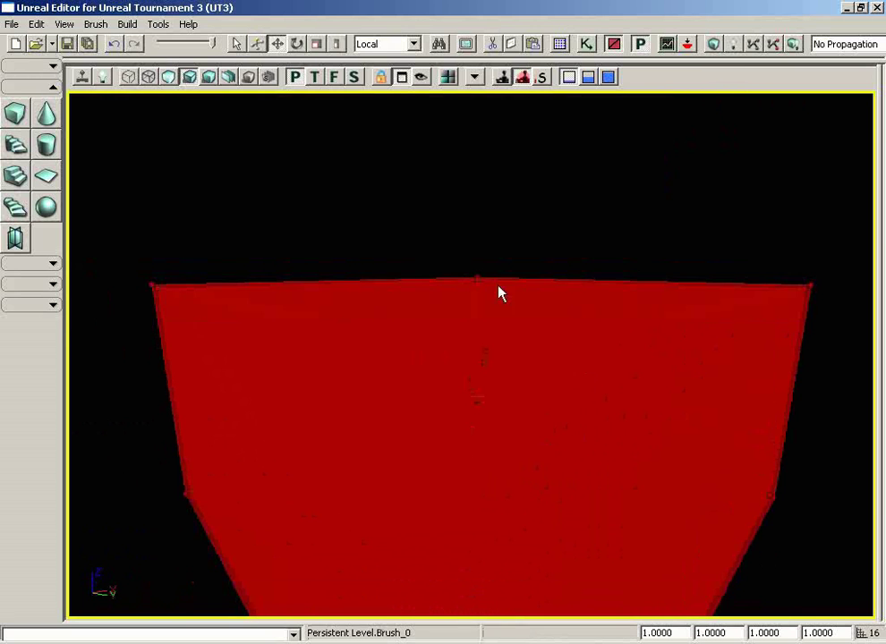
click(99, 25)
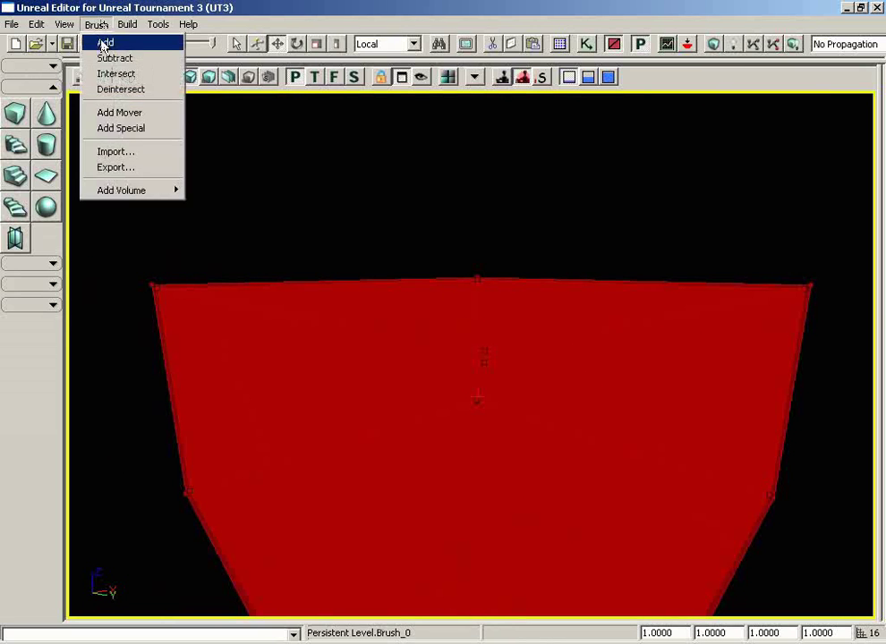
click(103, 41)
mouse_move(443, 353)
mouse_down()
mouse_move(431, 267)
mouse_move(441, 382)
mouse_up()
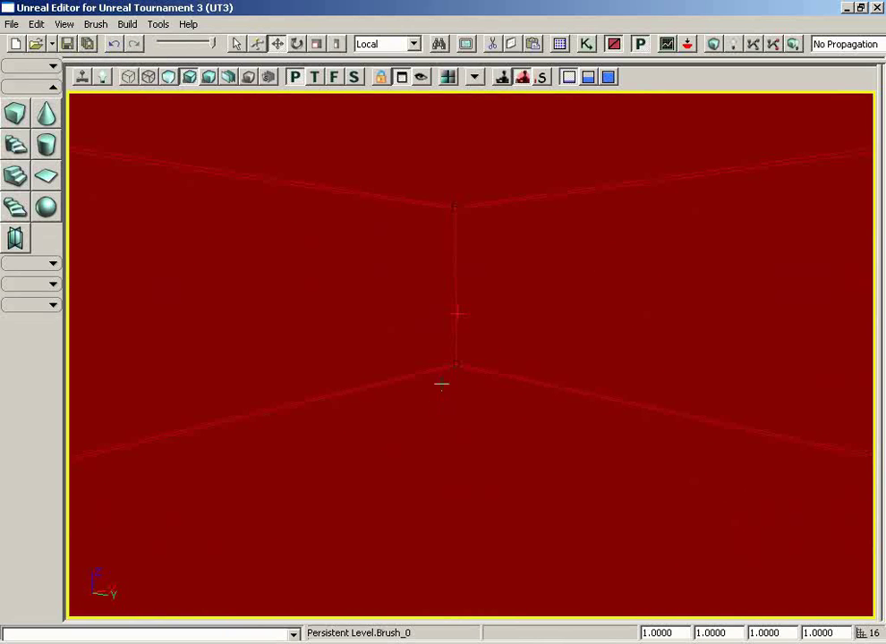
Place a point light on the room floor, raise it to wall height, and look around the lit walls
click(438, 486)
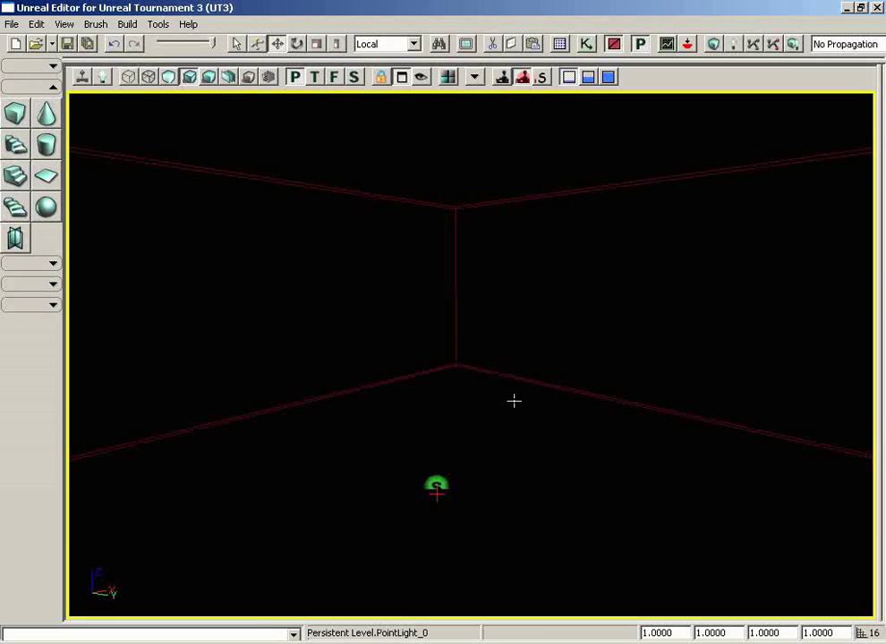
ctrl+drag(515, 404, 513, 192)
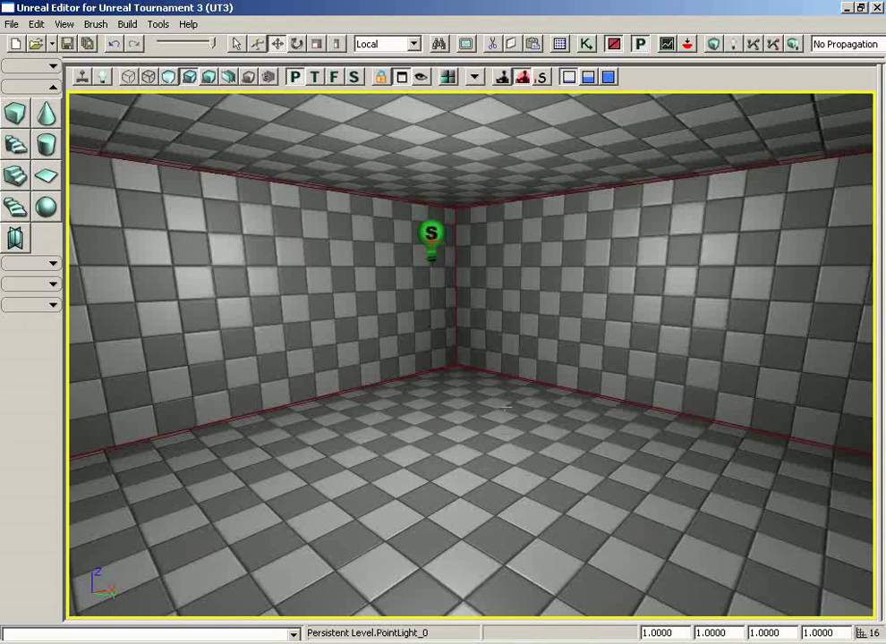
mouse_move(489, 375)
mouse_down()
mouse_move(457, 376)
mouse_move(501, 372)
mouse_move(506, 340)
mouse_move(488, 374)
mouse_move(503, 374)
mouse_up()
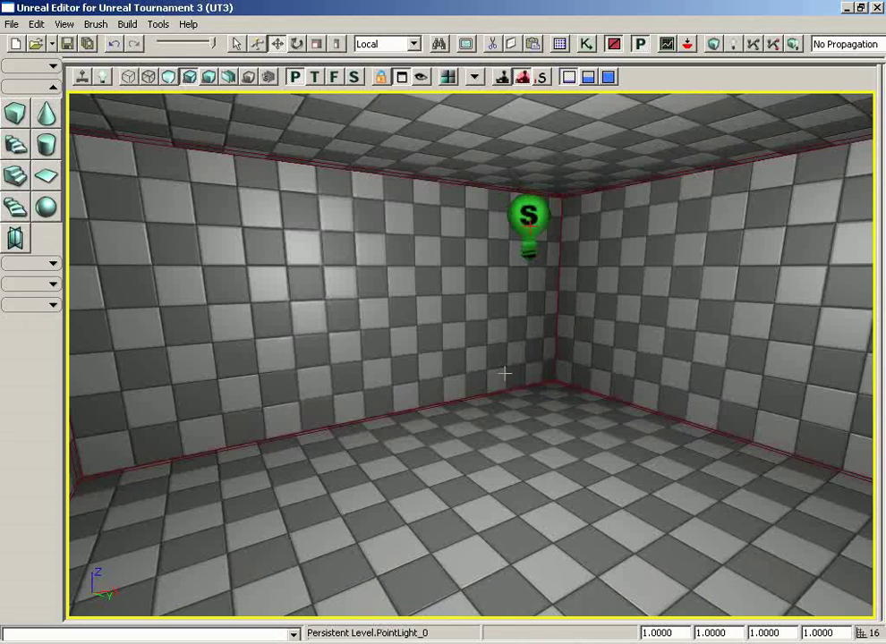
drag(505, 374, 506, 410)
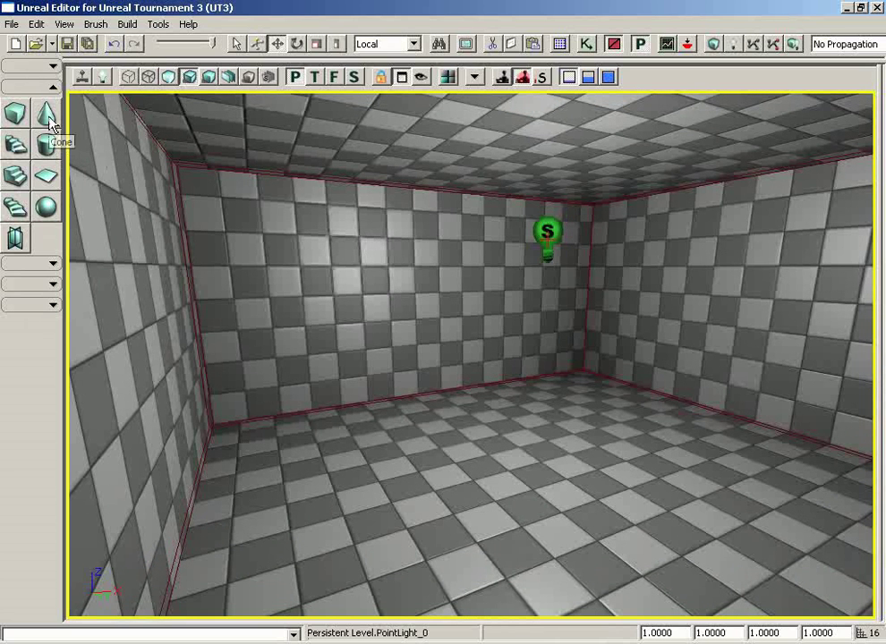
right_click(49, 123)
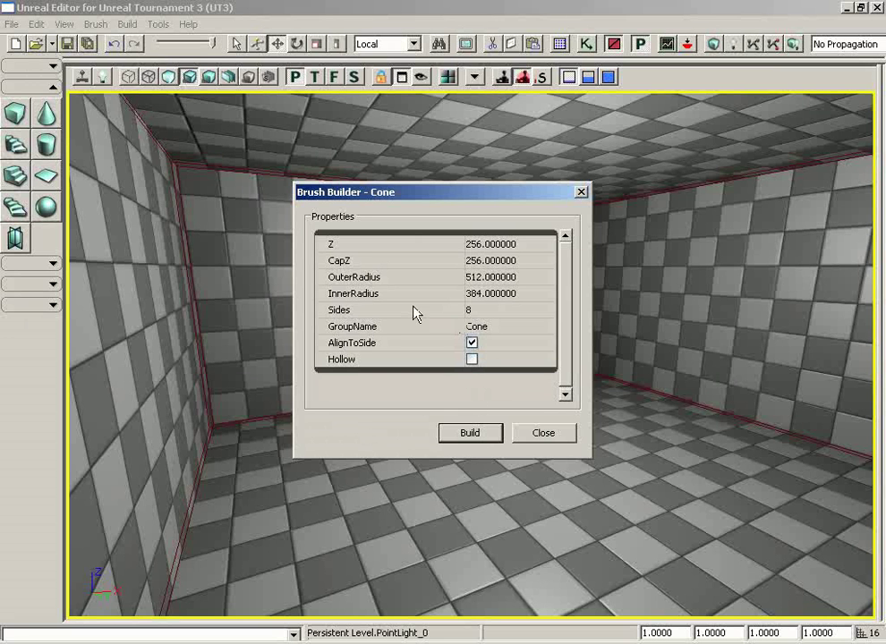
click(544, 435)
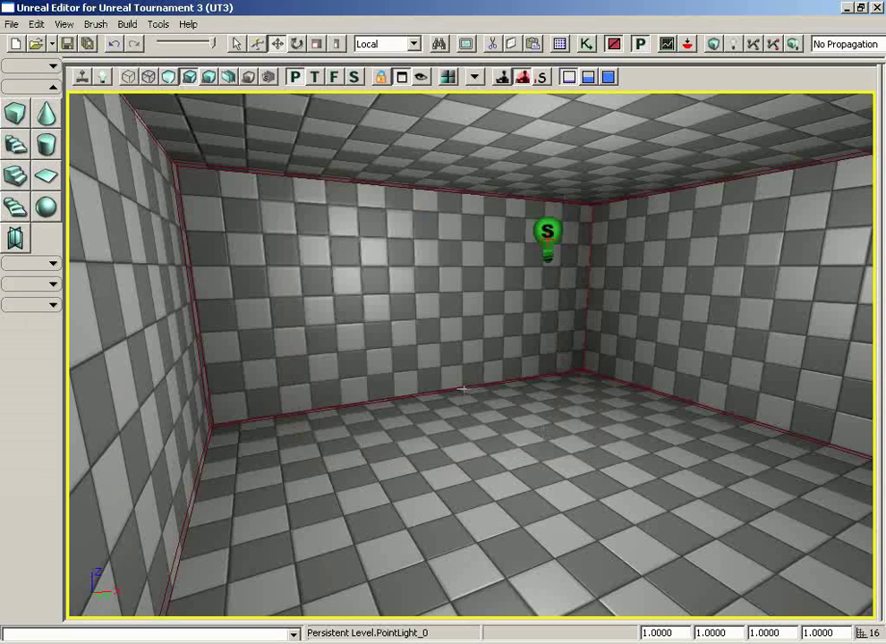
right_click(47, 150)
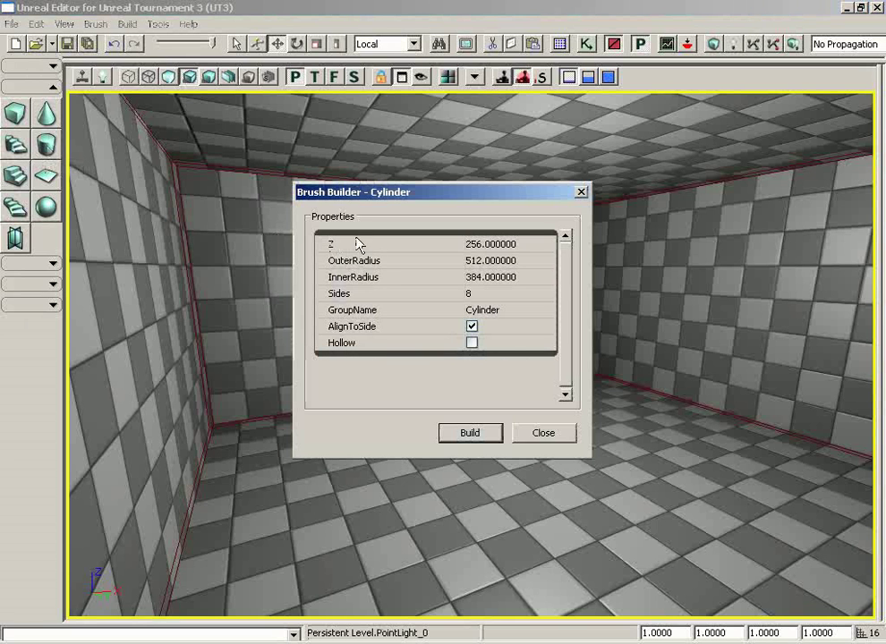
click(494, 262)
click(492, 278)
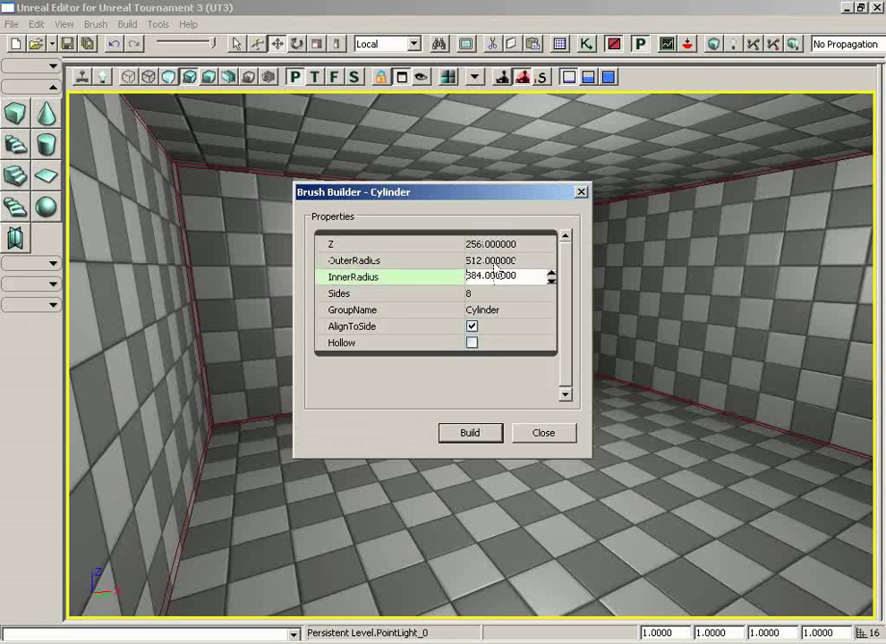
click(472, 343)
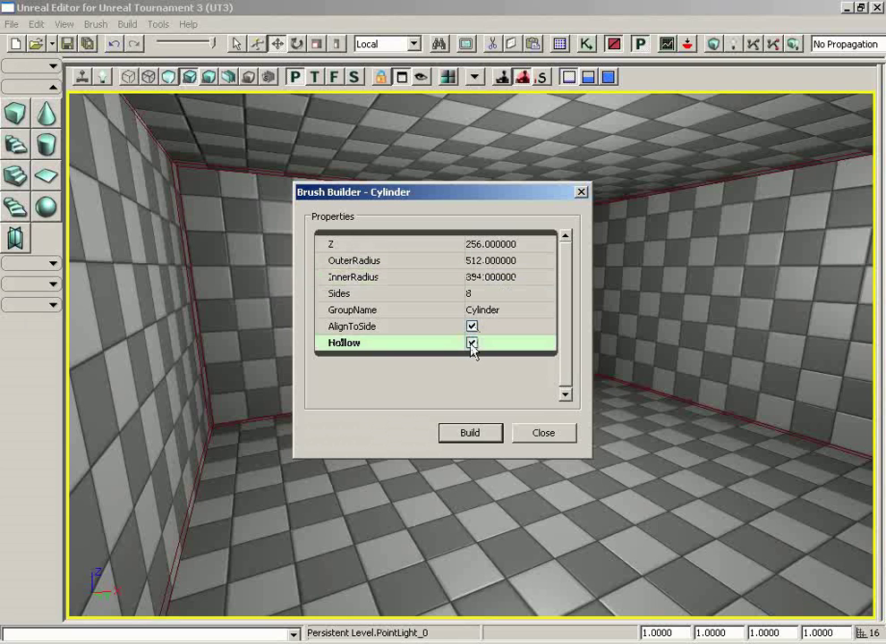
click(471, 346)
click(469, 294)
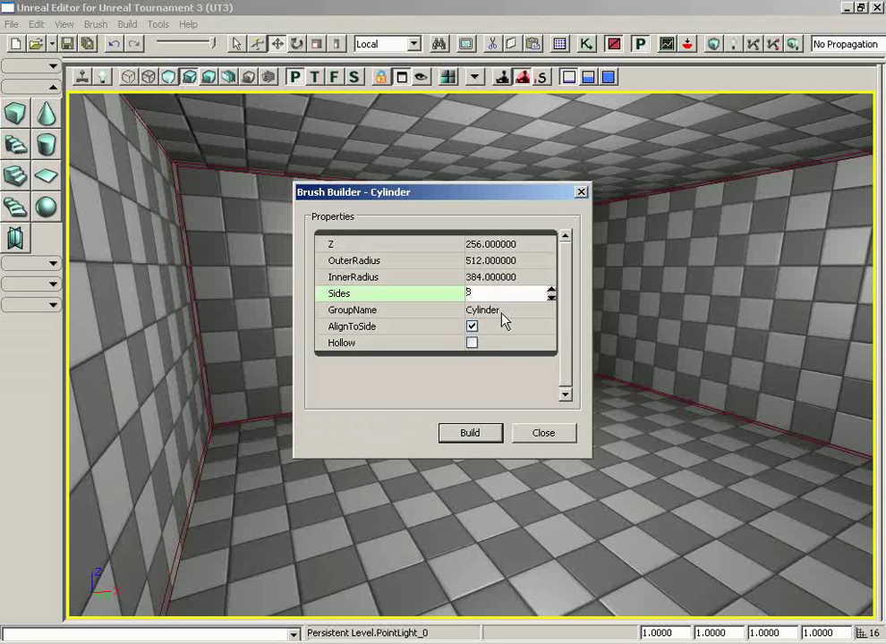
click(514, 436)
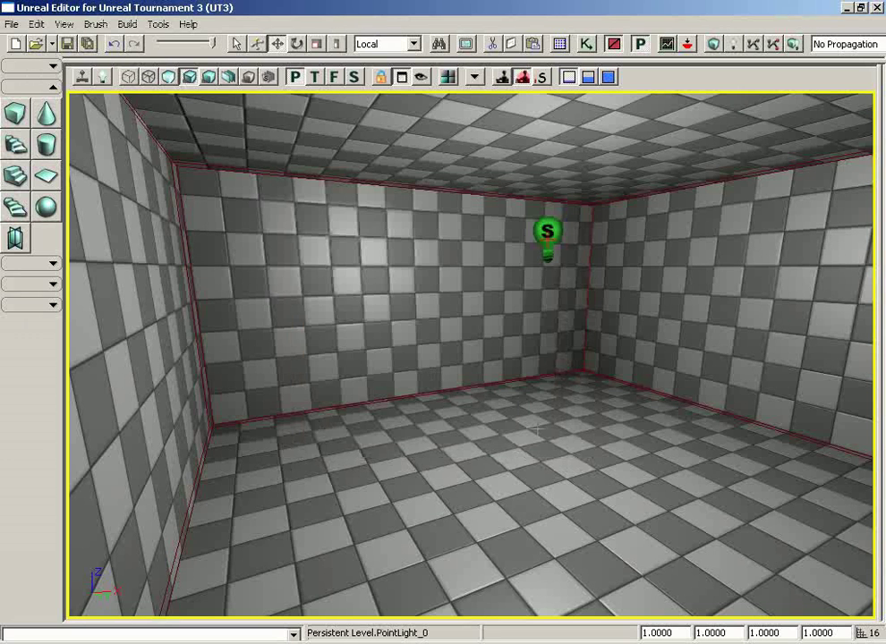
right_click(46, 176)
click(562, 436)
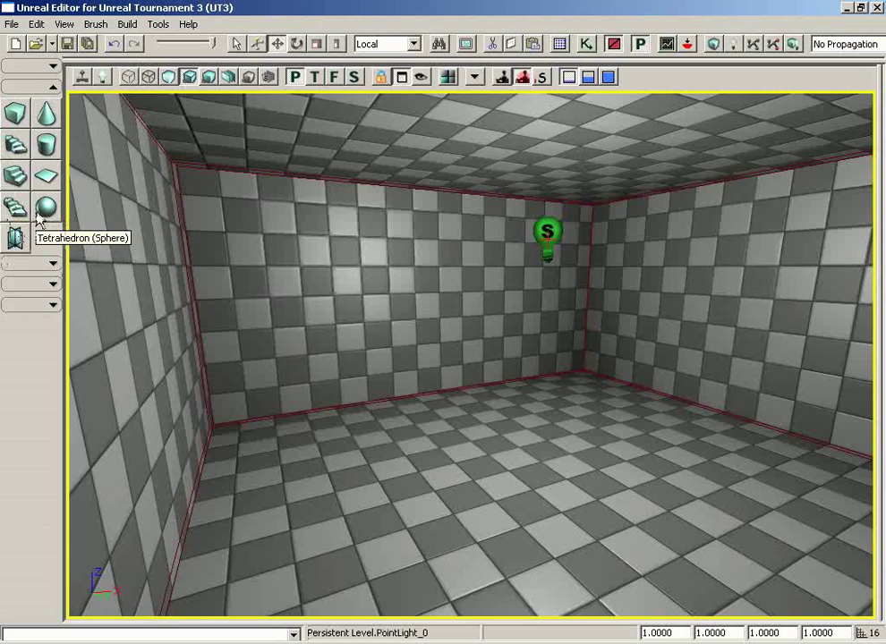
mouse_move(325, 258)
mouse_down()
mouse_move(342, 347)
mouse_move(326, 255)
mouse_up()
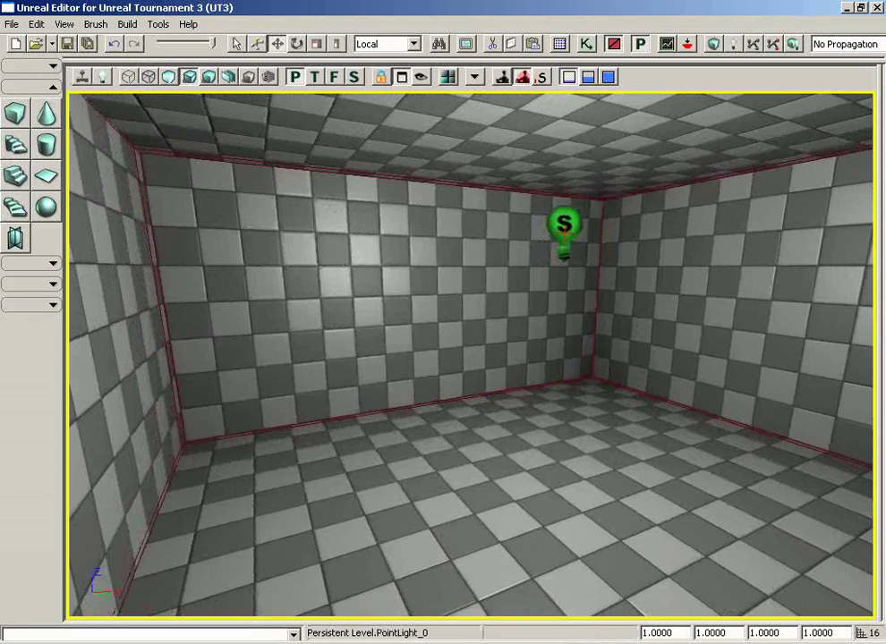
Set the Spiral Staircase builder to NumStepsPer360 64 and NumSteps 256, then build it
right_click(18, 208)
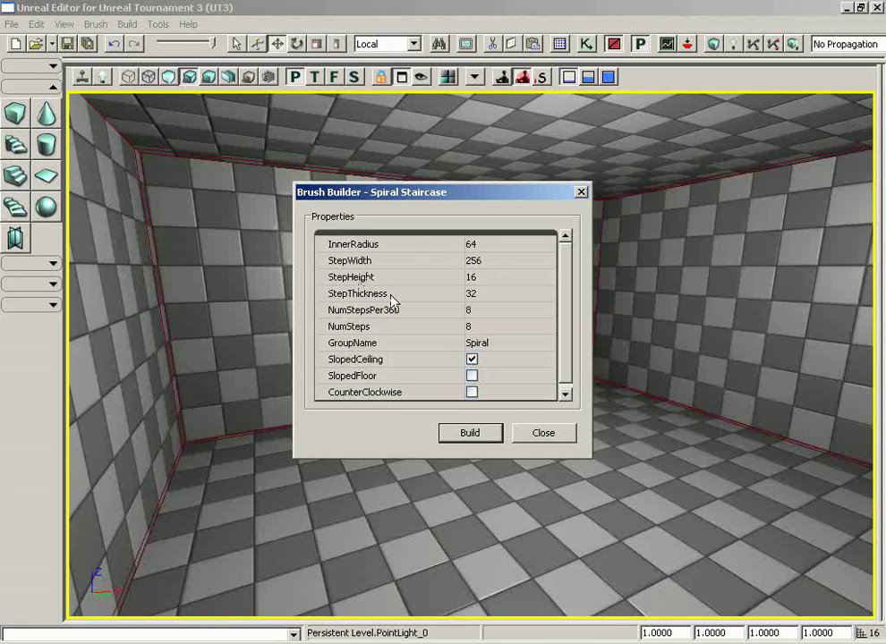
click(479, 311)
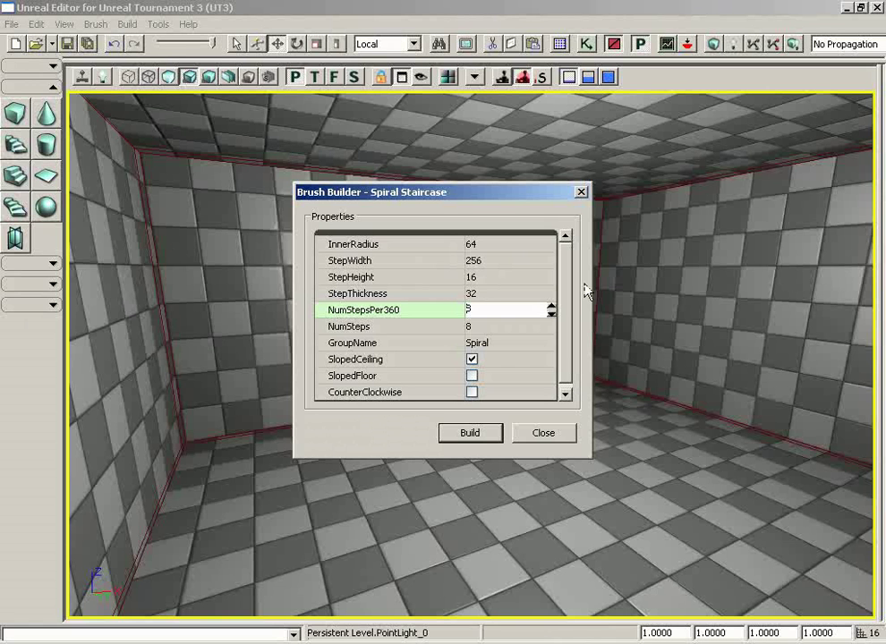
text(543)
key(BackSpace)
click(510, 327)
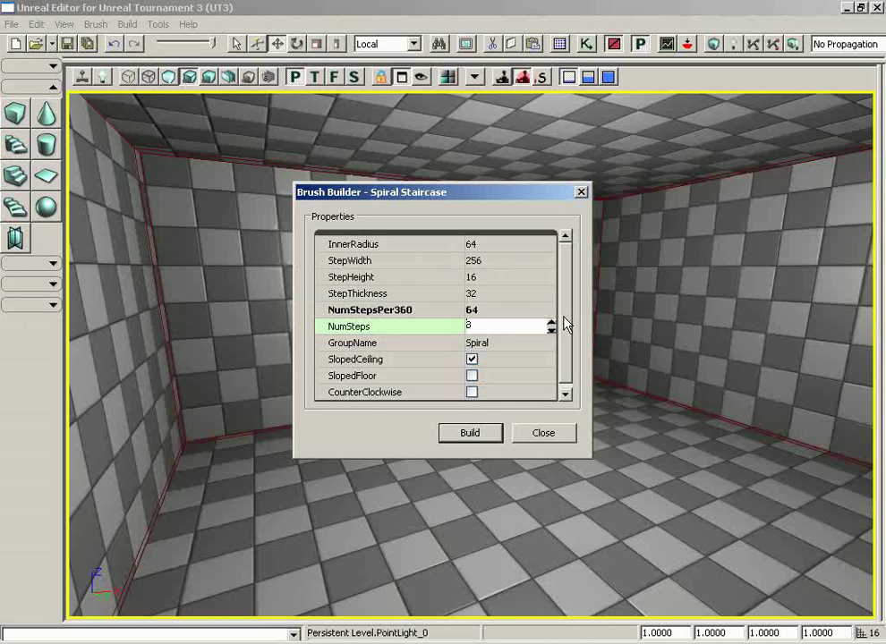
text(256)
click(489, 433)
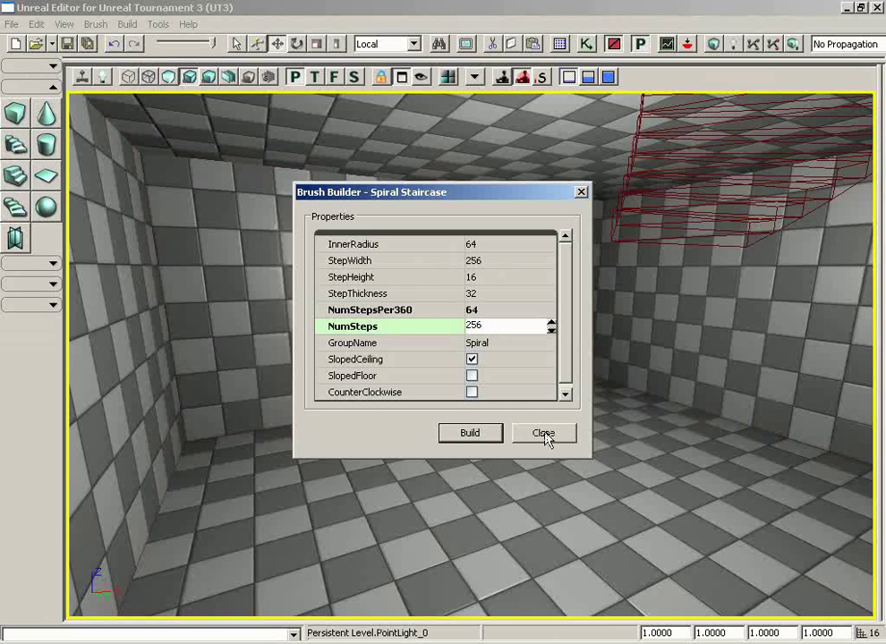
click(551, 433)
mouse_move(547, 432)
mouse_down()
mouse_move(626, 322)
mouse_move(664, 224)
mouse_move(624, 336)
mouse_move(425, 358)
mouse_move(381, 433)
mouse_move(402, 243)
mouse_up()
Select the spiral brush and orbit around the whole helix in wireframe
click(618, 326)
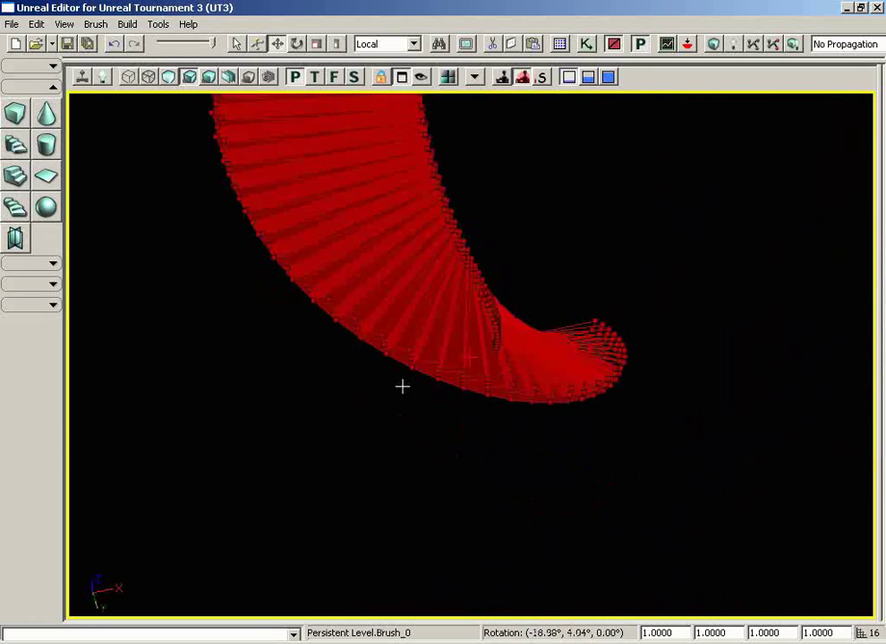
mouse_move(402, 396)
mouse_down()
mouse_move(421, 275)
mouse_move(422, 396)
mouse_move(454, 406)
mouse_move(389, 217)
mouse_move(394, 90)
mouse_move(364, 251)
mouse_move(337, 618)
mouse_move(430, 356)
mouse_up()
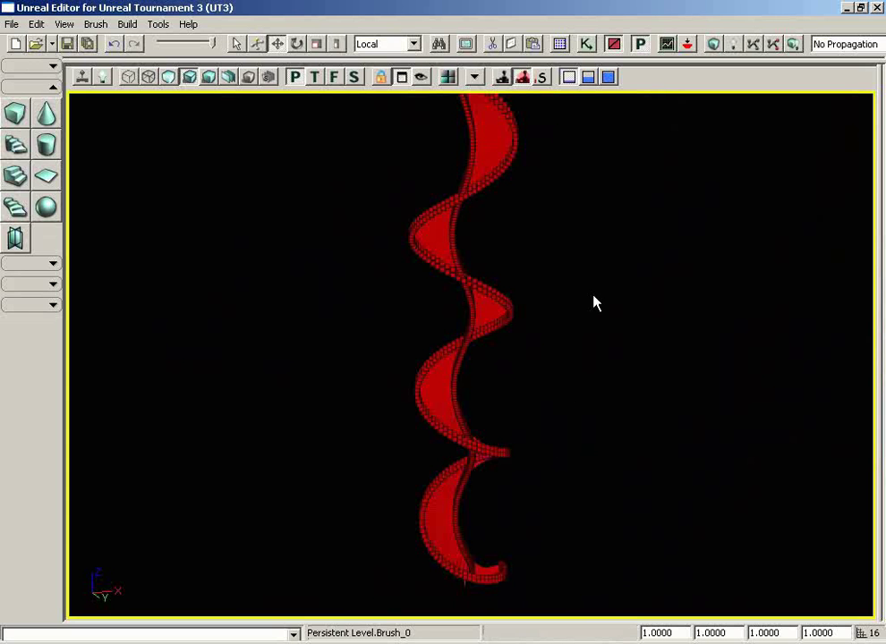
key(Down)
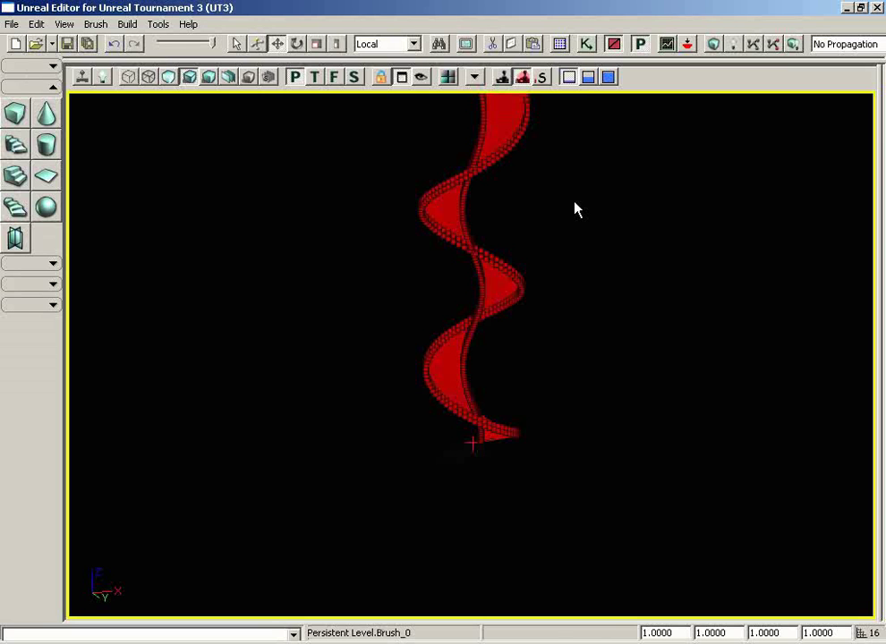
mouse_move(575, 209)
right_down()
mouse_move(574, 625)
mouse_move(552, 625)
mouse_move(524, 105)
mouse_move(518, 95)
mouse_move(482, 95)
mouse_move(450, 118)
mouse_move(435, 371)
mouse_move(436, 96)
right_up()
Switch to lit shading and view the spiral coiling up from the room's ceiling
click(168, 77)
right_drag(528, 394, 546, 285)
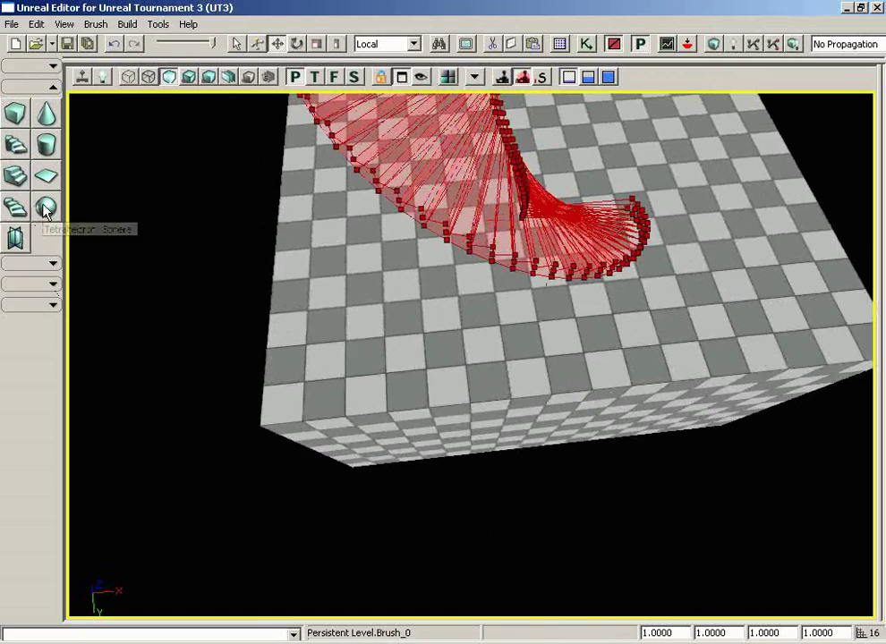
mouse_move(339, 232)
mouse_down()
mouse_move(338, 222)
mouse_move(319, 400)
mouse_up()
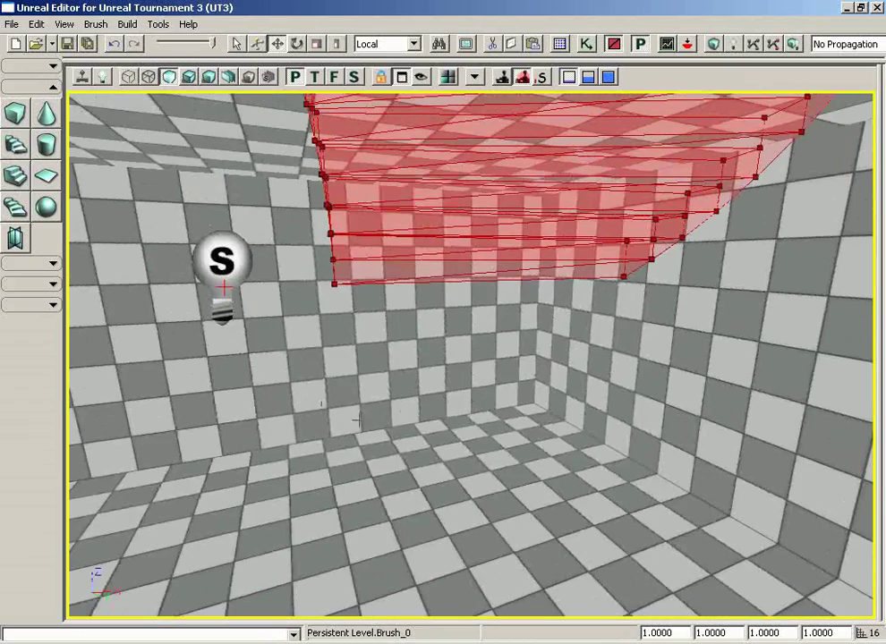
mouse_move(400, 415)
mouse_down()
mouse_move(387, 428)
mouse_move(332, 313)
mouse_up()
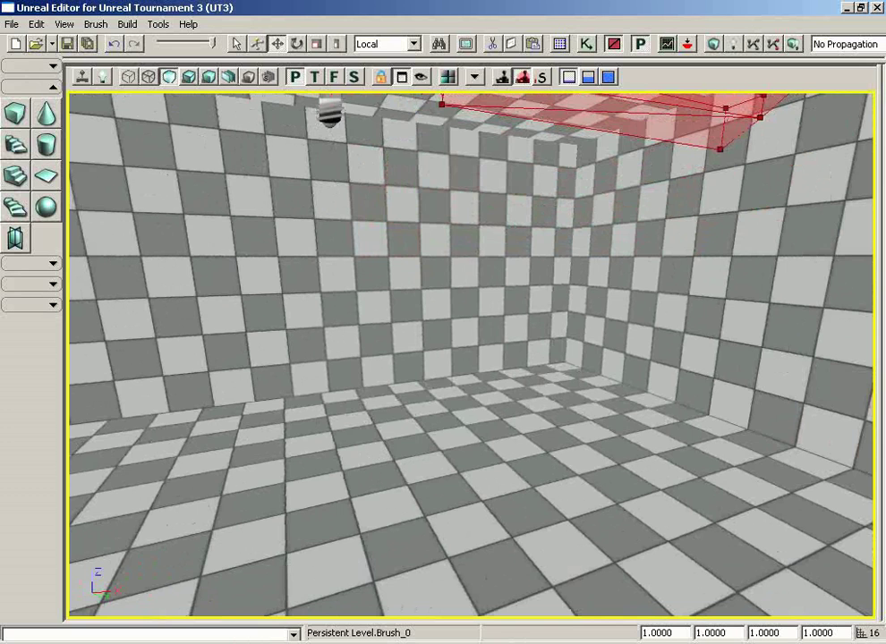
Switch the perspective viewport to Lit shading to show the point light's falloff on the walls
click(189, 77)
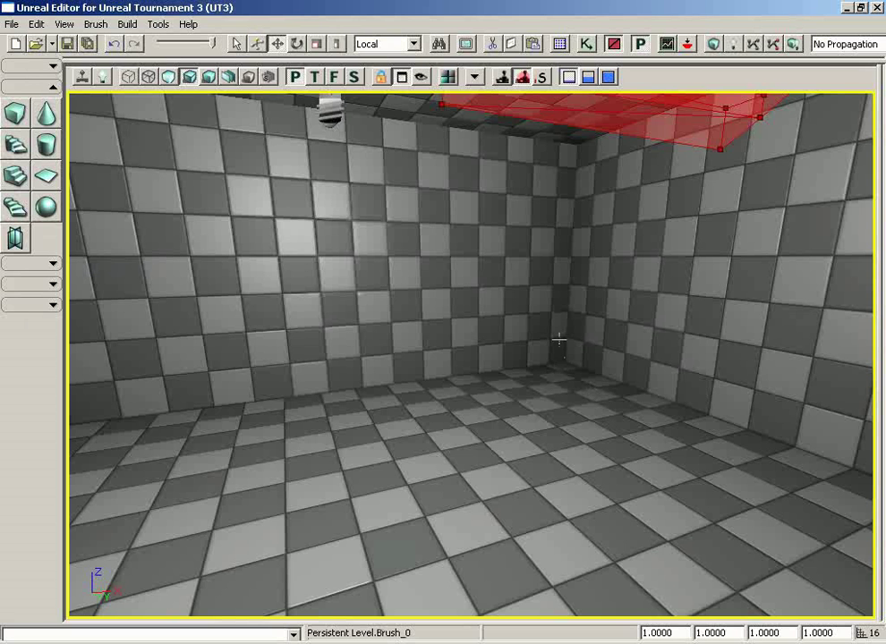
Face the back wall, switch the builder brush to a Cube, and view it from outside the room
mouse_move(563, 322)
mouse_down()
mouse_move(518, 310)
mouse_move(548, 310)
mouse_up()
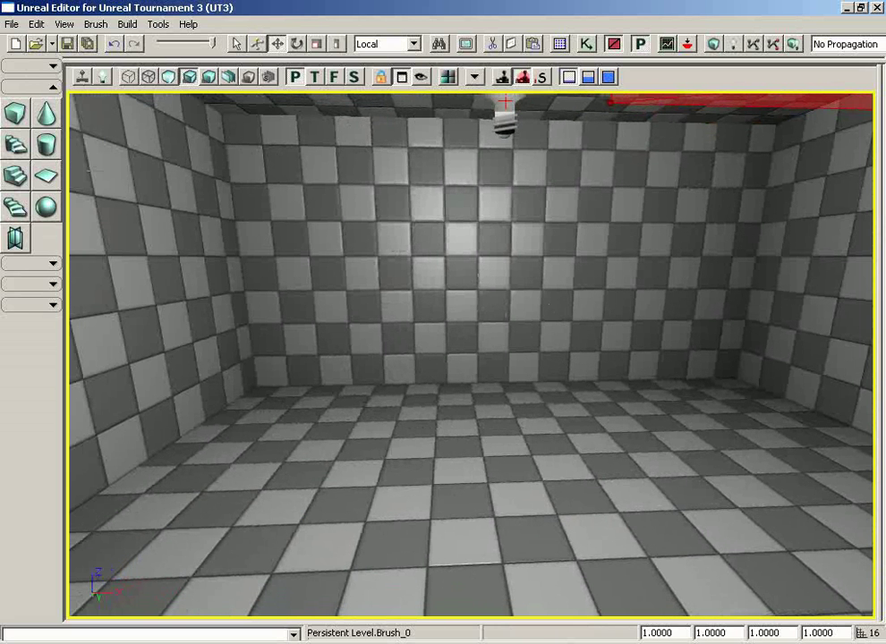
click(24, 122)
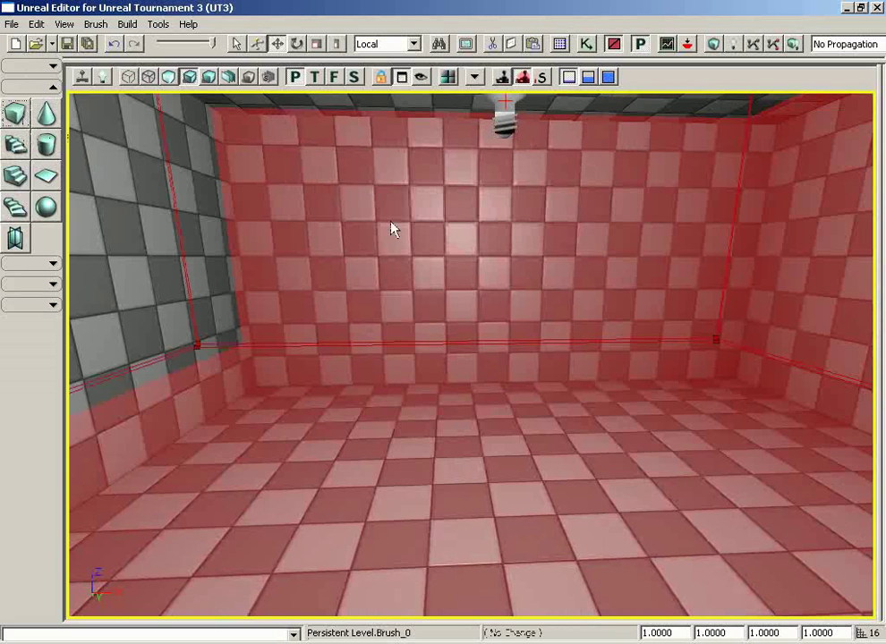
mouse_move(391, 229)
mouse_down()
mouse_move(415, 614)
mouse_move(404, 521)
mouse_move(343, 534)
mouse_move(342, 582)
mouse_up()
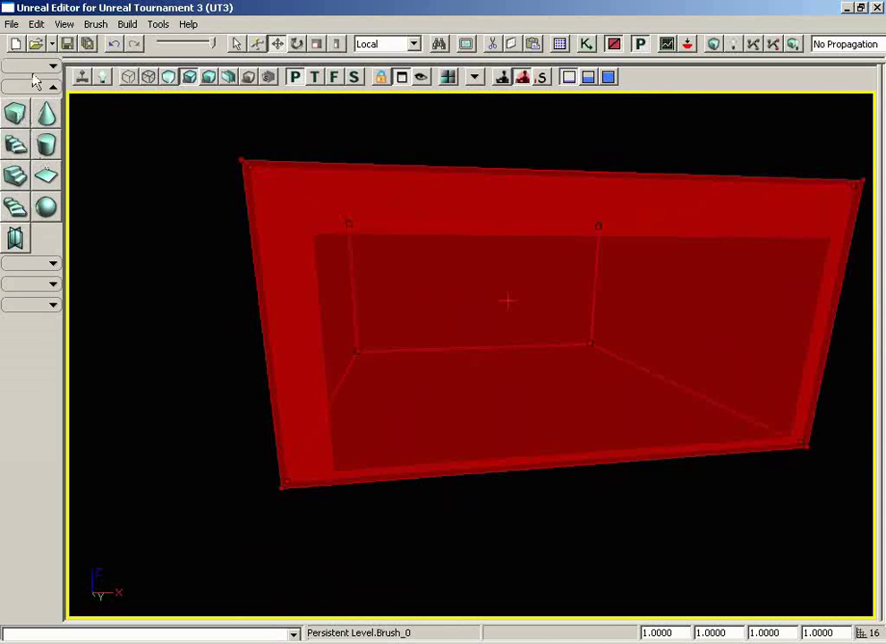